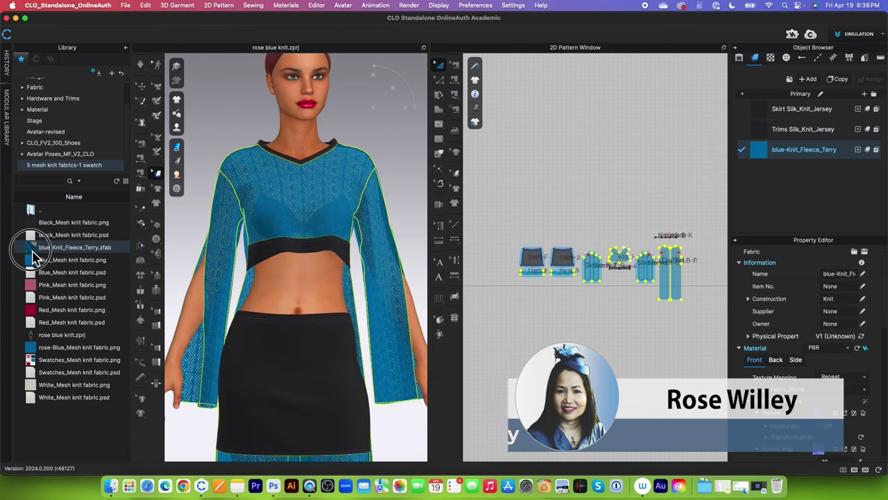
- Apply the blue knit fabric to the garment, hiding Background and Layer(1) to leave Layer(0)
drag(32, 255, 311, 208)
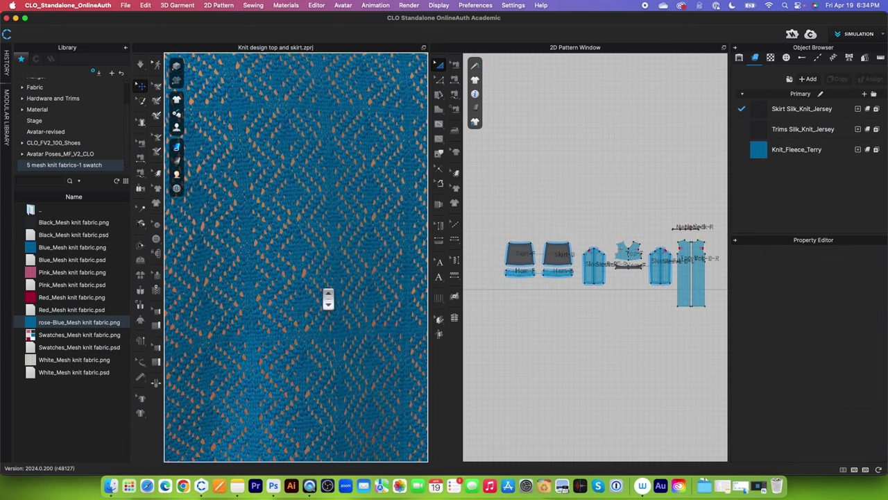
scroll(328, 298, down, 10)
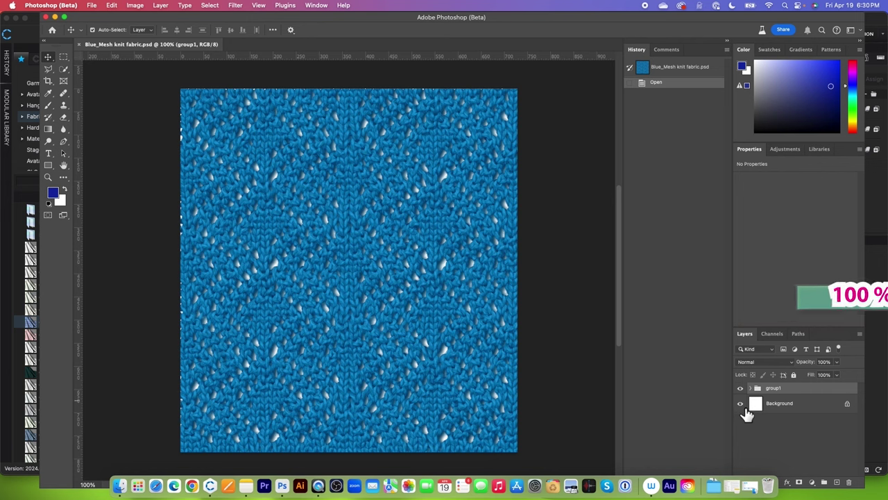
click(740, 405)
click(750, 388)
click(753, 423)
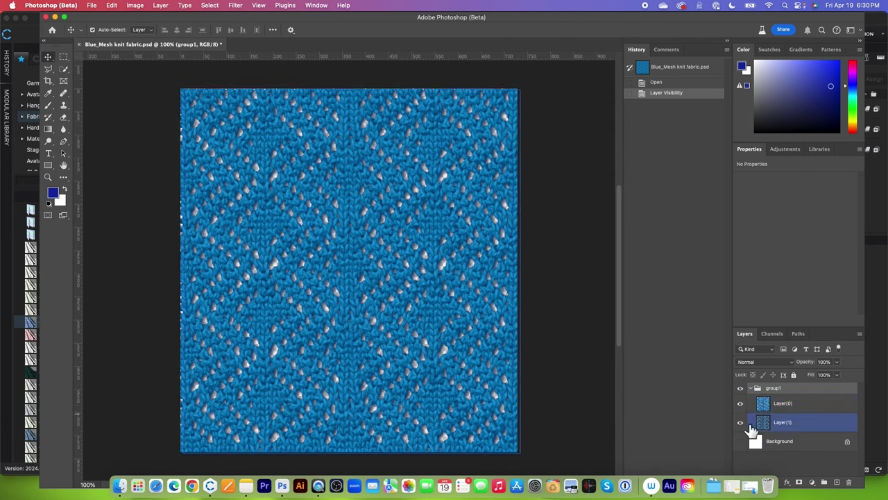
click(739, 422)
click(309, 301)
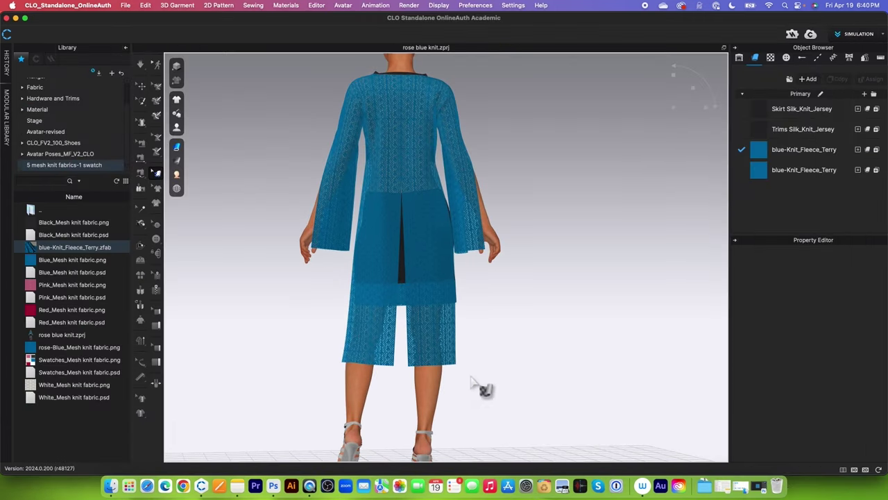
- Launch Photoshop (Beta) from the Dock to prepare the fabric texture
click(553, 394)
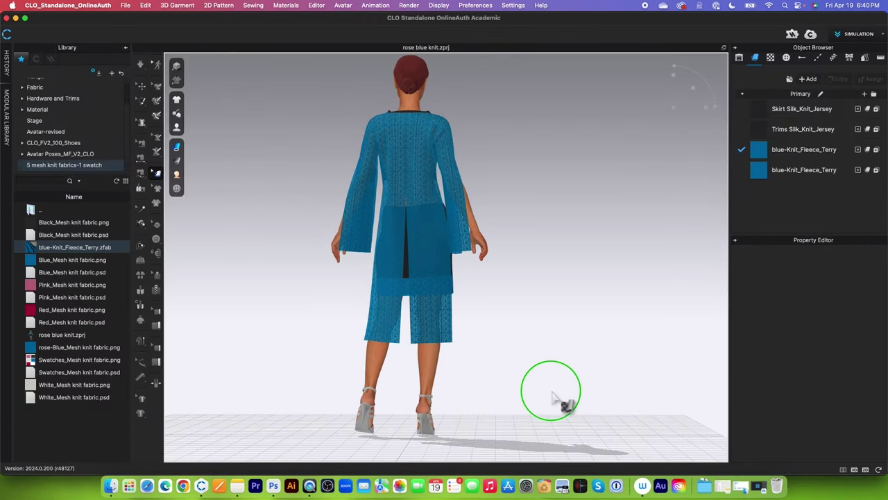
click(576, 389)
scroll(593, 394, up, 2)
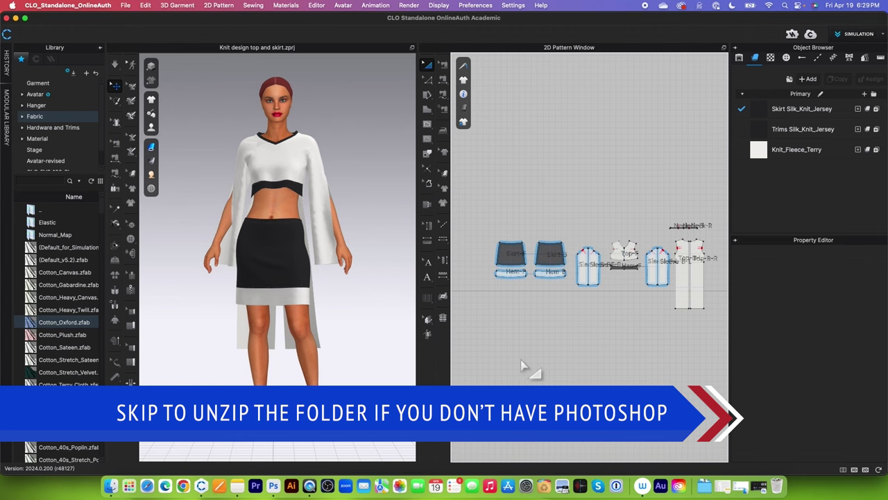
click(273, 485)
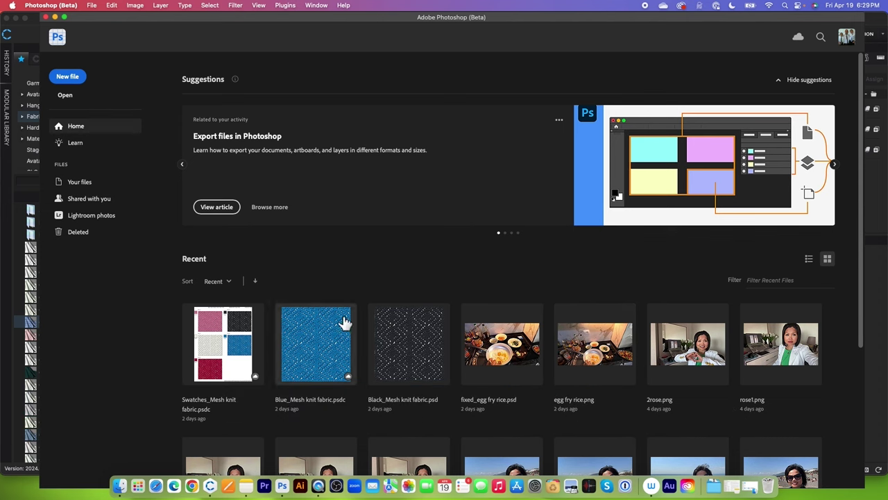
- Unzip 5 mesh knit fabrics-1 swatch.zip in the Downloads folder using Finder
click(120, 486)
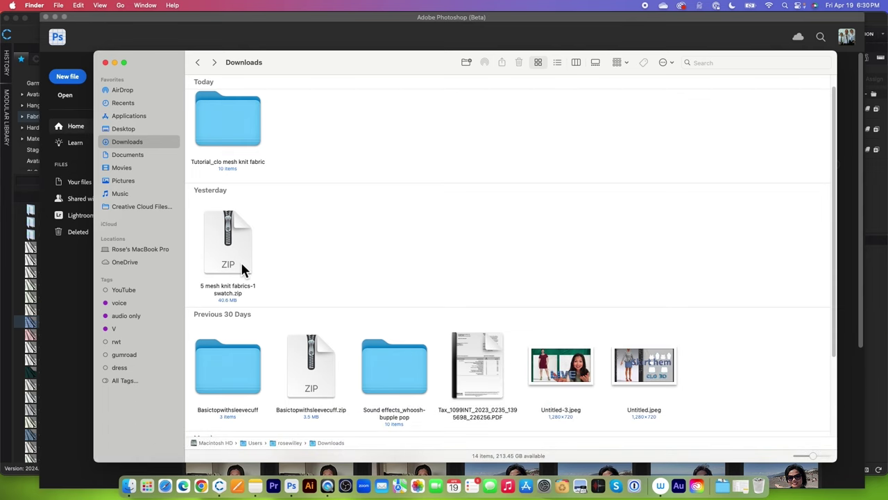
double_click(240, 261)
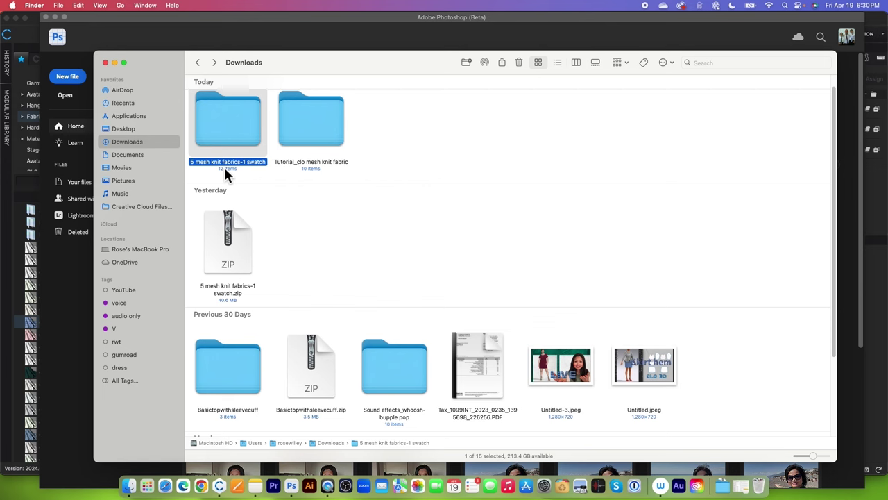
- Open Blue_Mesh knit fabric.psd from Downloads > 5 mesh knit fabrics-1 swatch in Photoshop
click(106, 62)
click(140, 32)
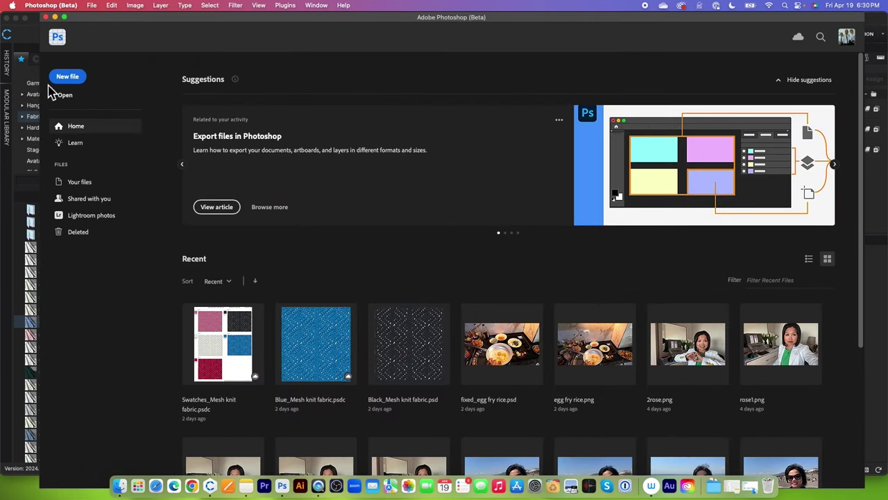
click(65, 95)
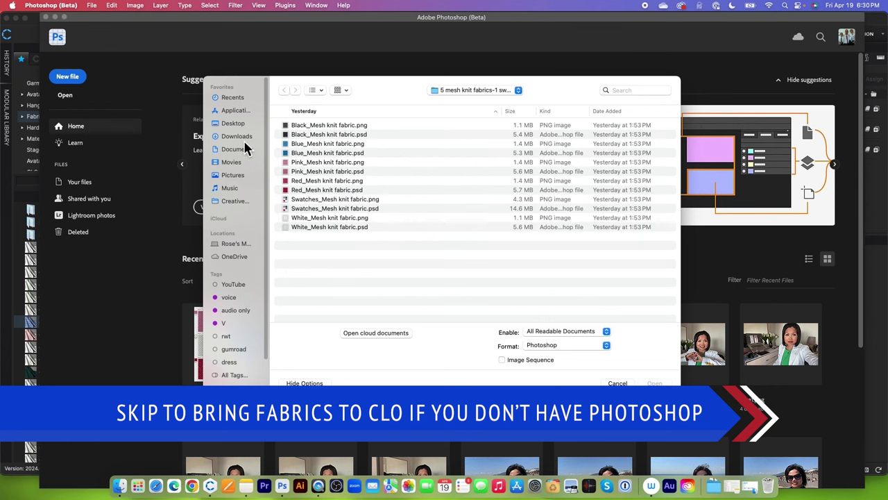
click(237, 136)
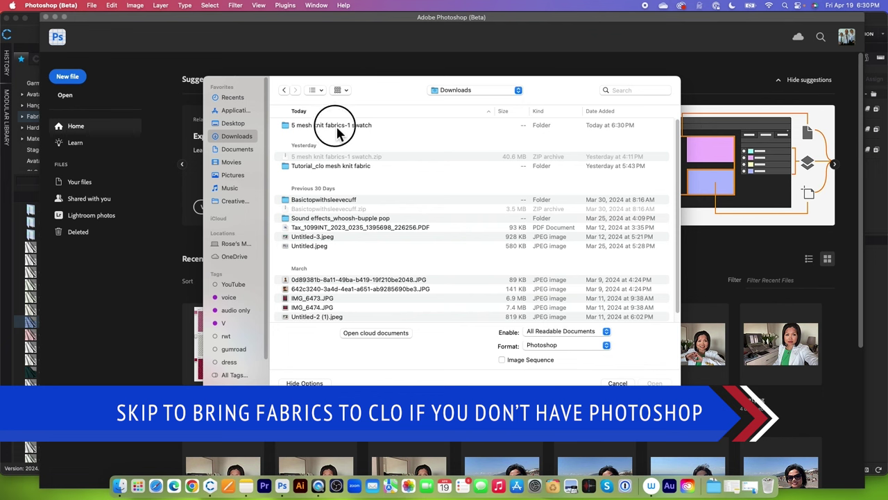
double_click(336, 125)
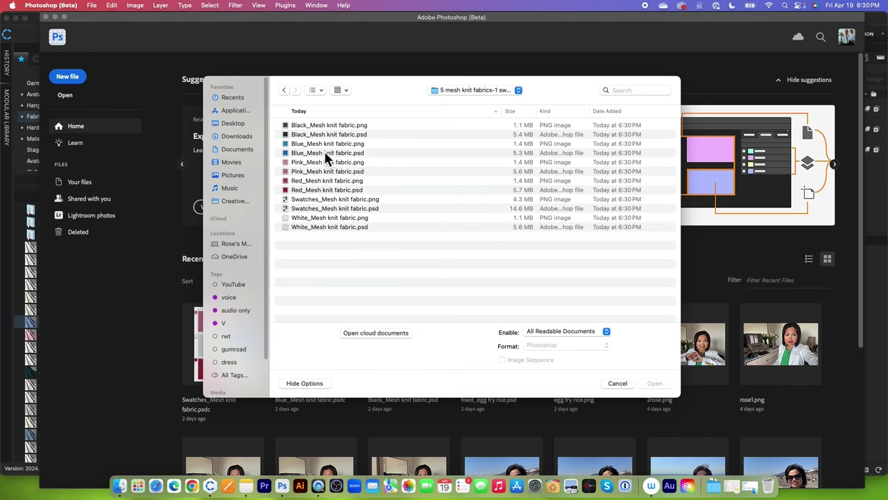
click(342, 154)
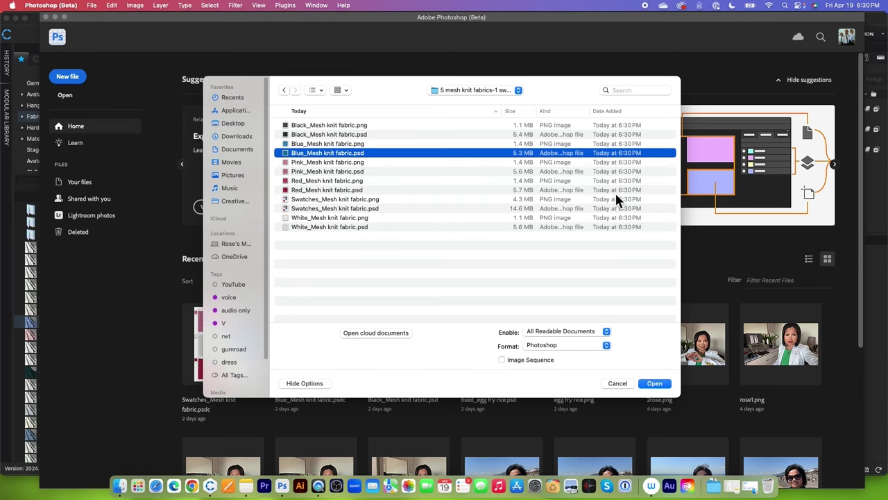
click(656, 383)
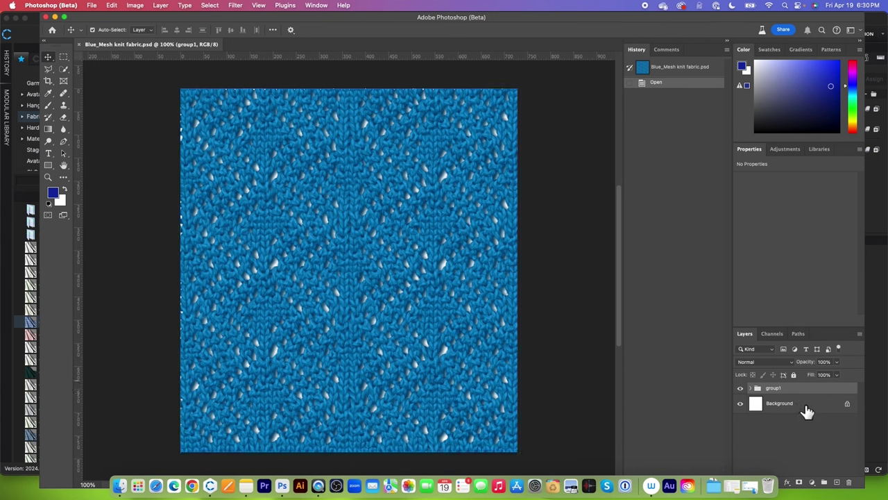
- Hide Background and group1's Layer(1), select Layer(0), and zoom out to the whole knit tile
click(740, 404)
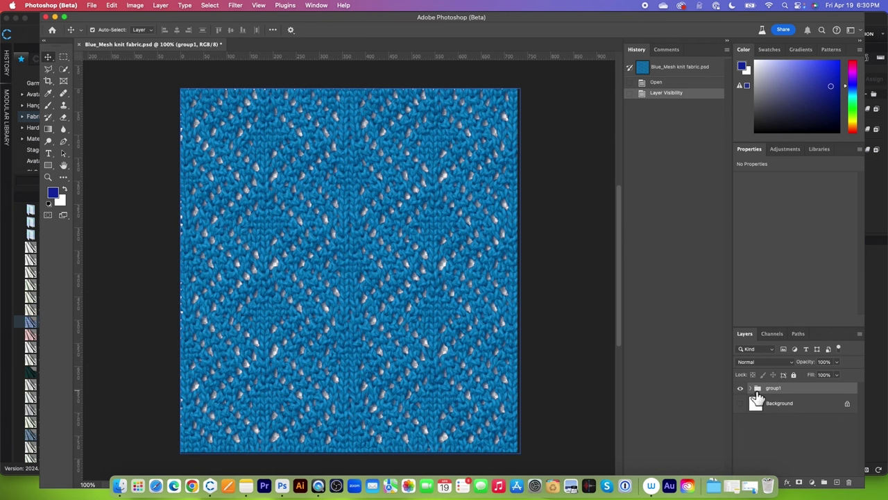
click(751, 389)
click(784, 423)
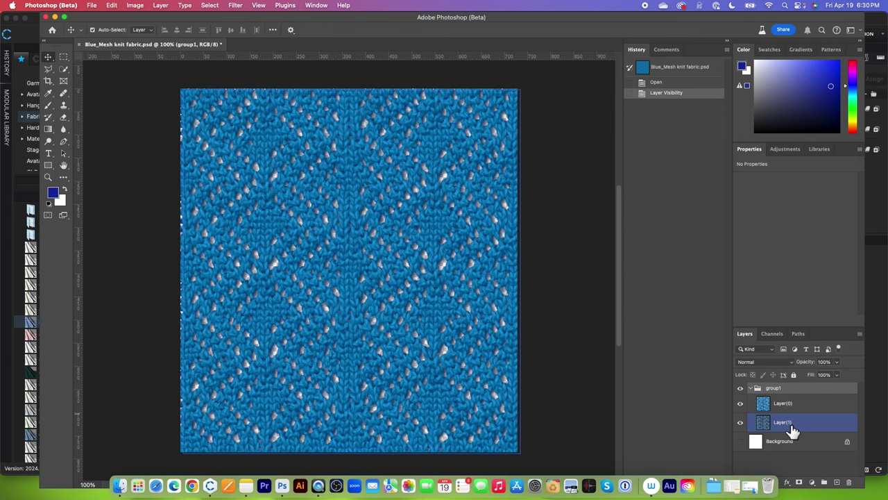
click(740, 422)
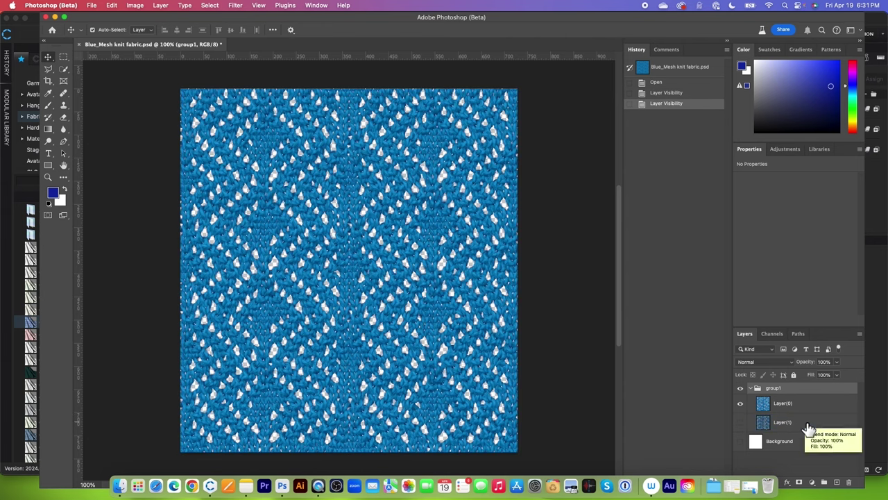
click(392, 305)
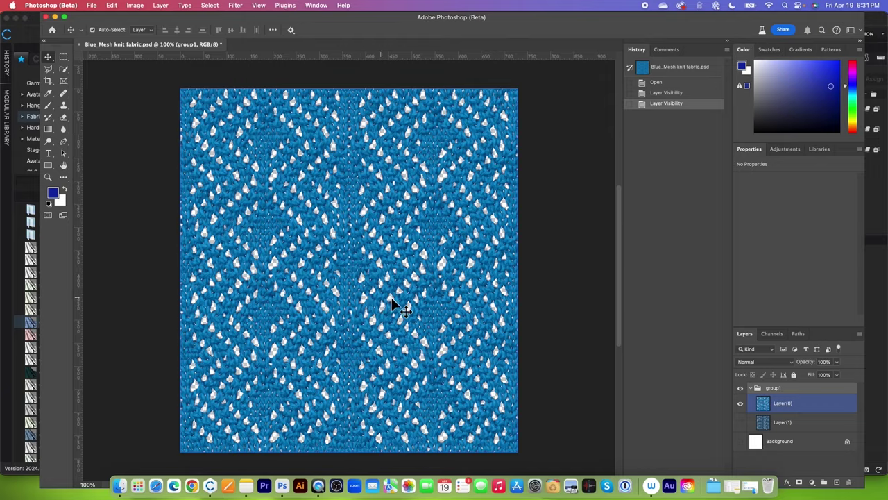
click(47, 177)
drag(283, 257, 347, 236)
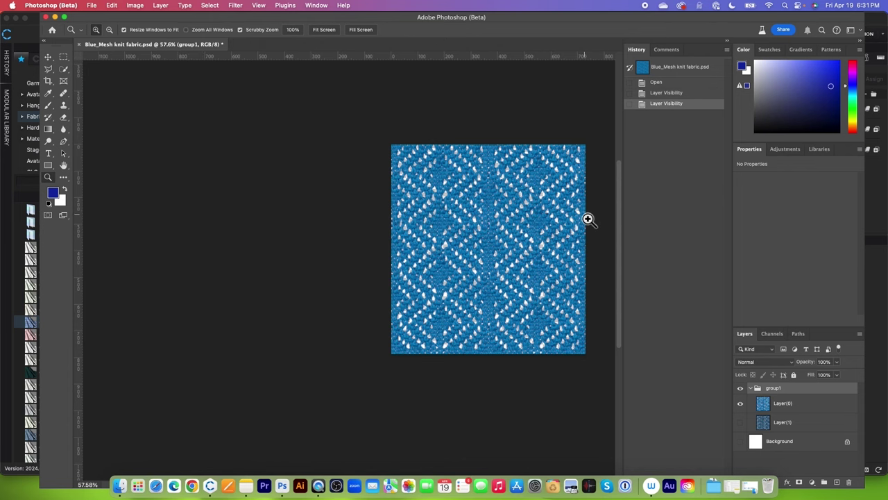
- Set up Export As for the blue mesh knit as a 729 × 786 px PNG
scroll(589, 218, right, 3)
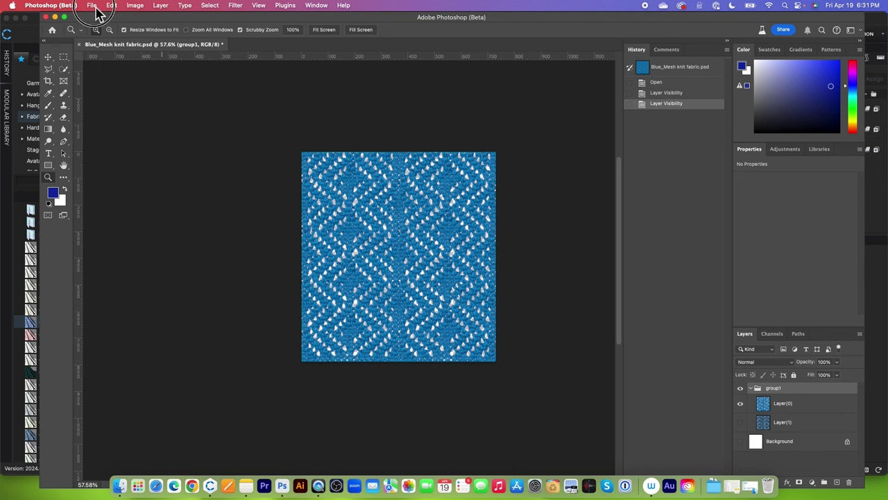
click(96, 8)
mouse_move(115, 157)
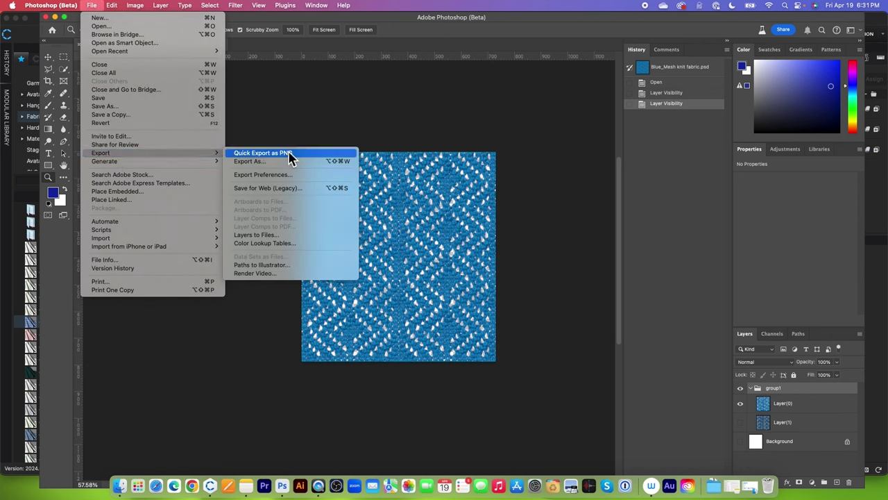
click(268, 161)
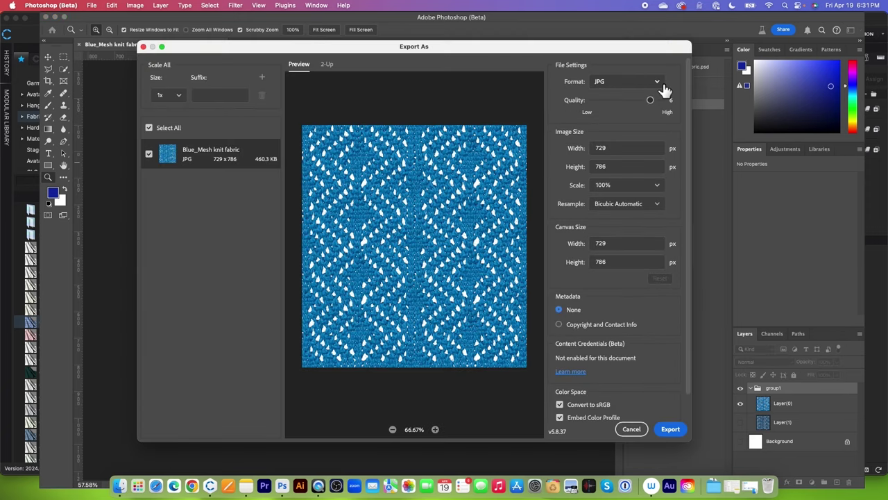
click(659, 82)
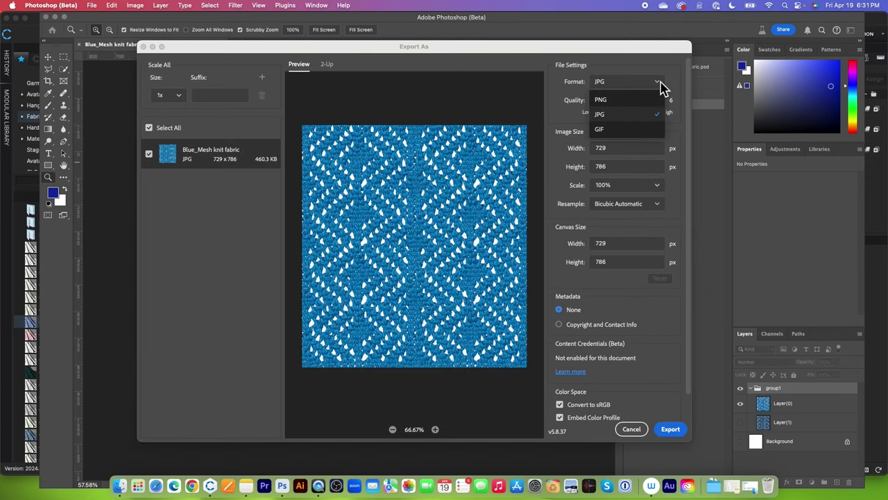
click(620, 97)
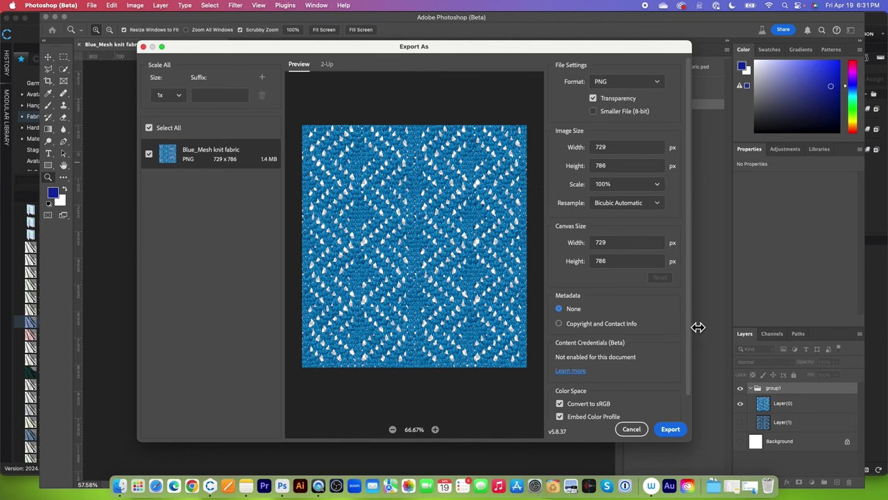
scroll(693, 325, down, 2)
click(679, 429)
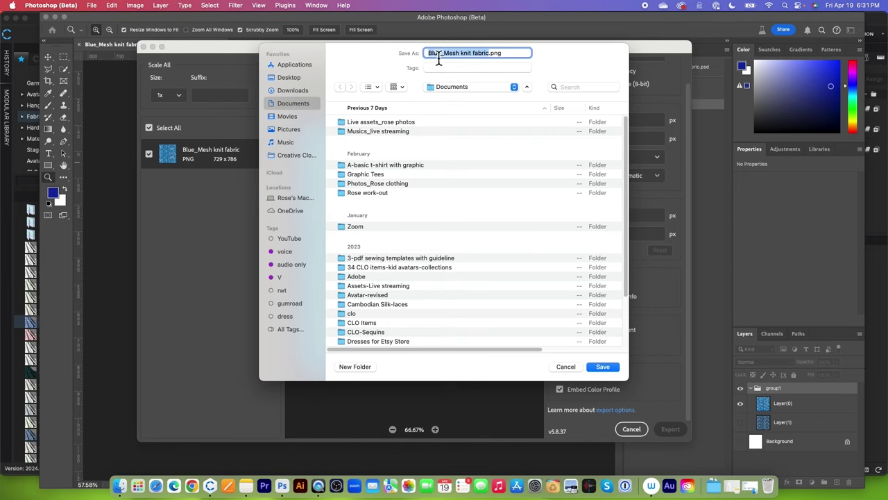
- Save the export as rose-Blue_Mesh knit fabric.png in the 5 mesh knit fabrics-1 swatch folder
click(459, 54)
key(Up)
text(rose-)
click(303, 92)
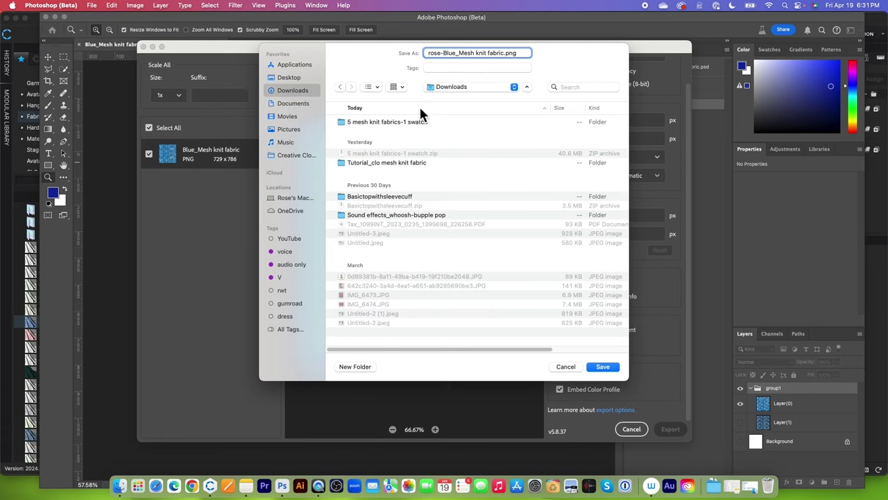
click(446, 126)
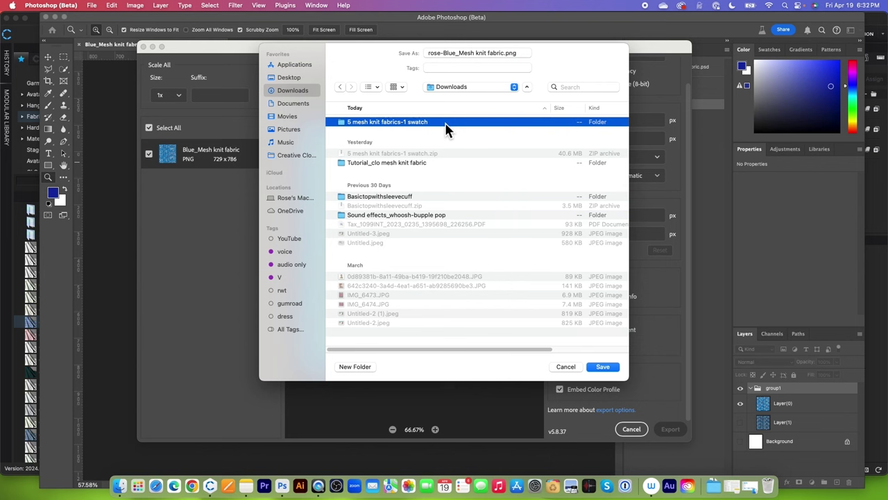
click(610, 371)
click(603, 368)
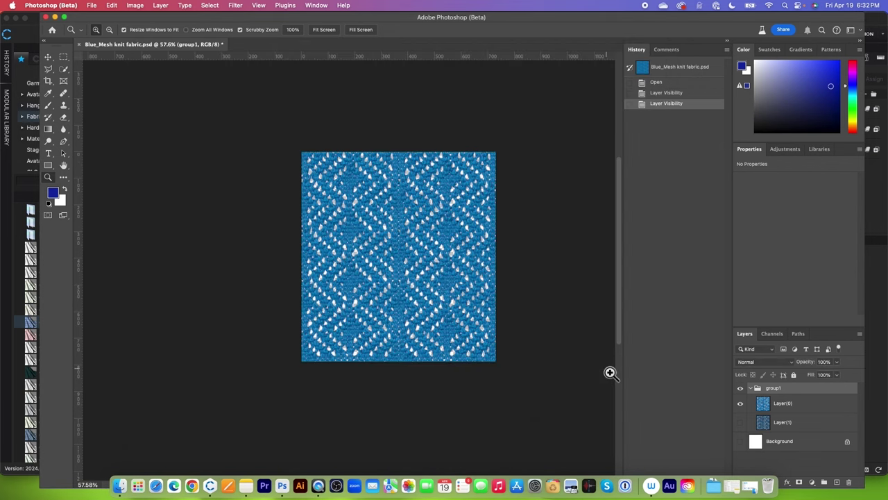
- Minimize Photoshop and add the 5 mesh knit fabrics-1 swatch folder from Downloads to CLO's Library
click(54, 17)
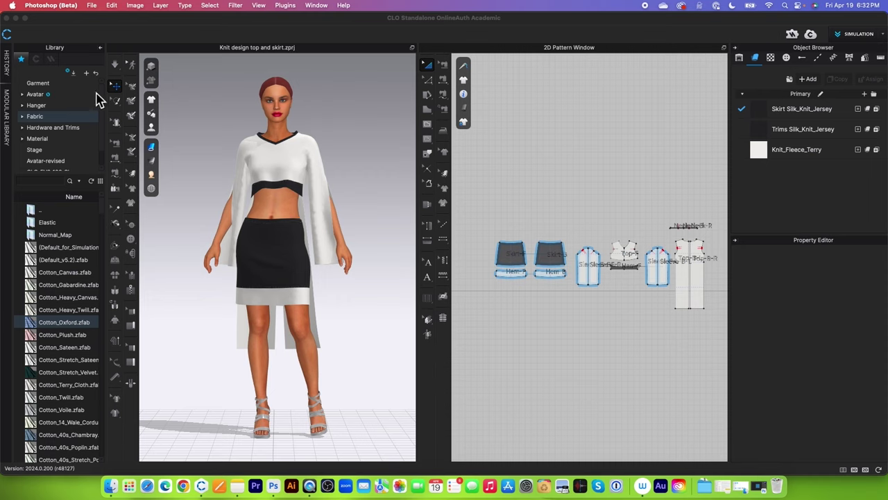
click(88, 74)
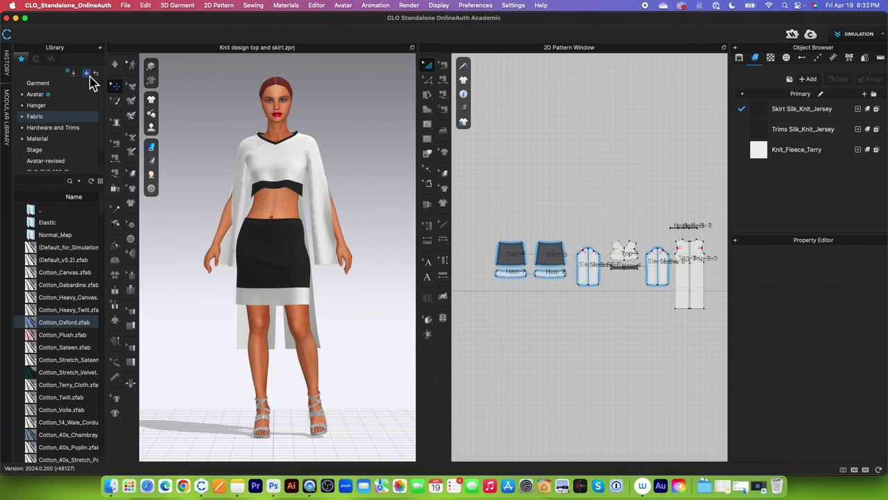
click(88, 74)
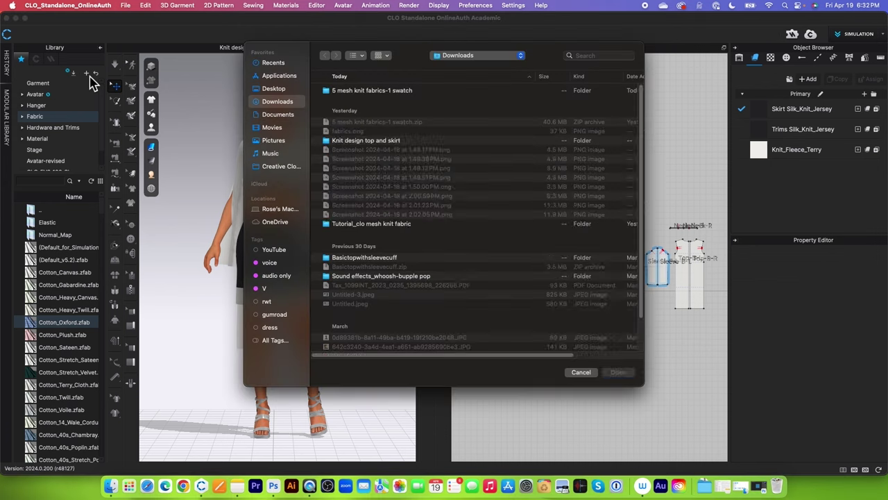
click(361, 96)
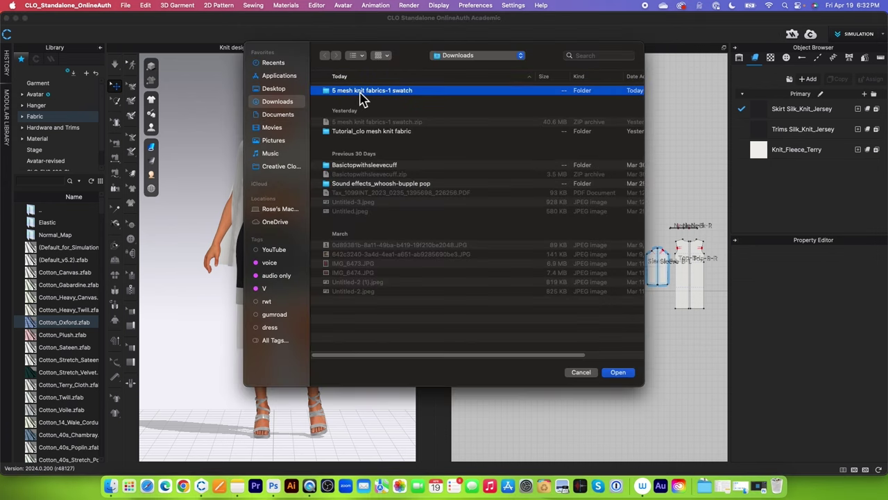
click(617, 373)
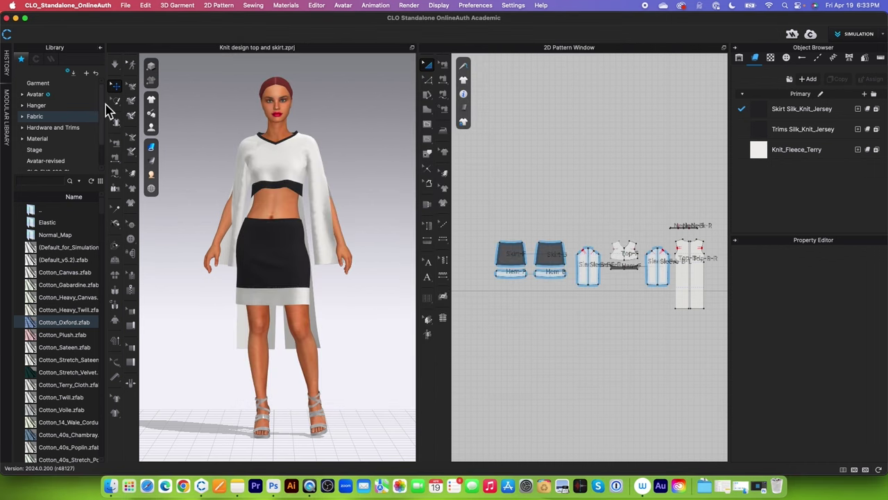
- Open the 5 mesh knit fabrics-1 swatch Library folder, widen the panel, and preview Blue_Mesh knit fabric.png
drag(104, 108, 108, 145)
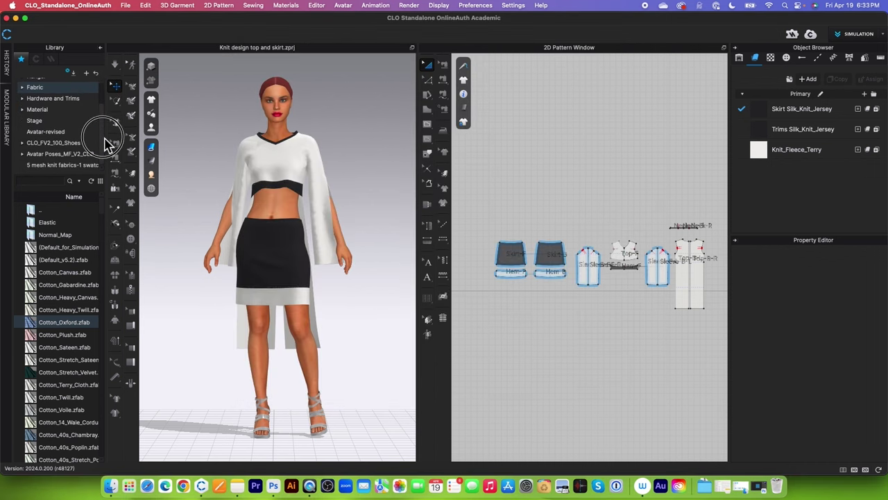
click(63, 166)
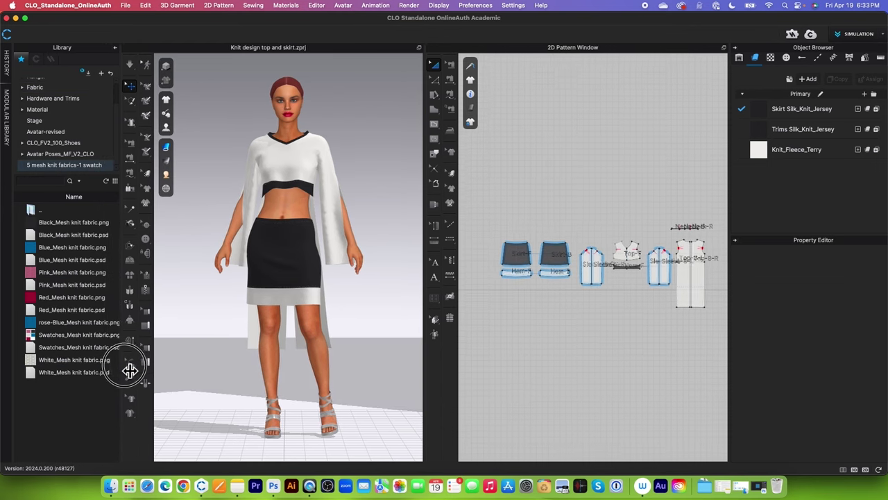
drag(129, 370, 140, 369)
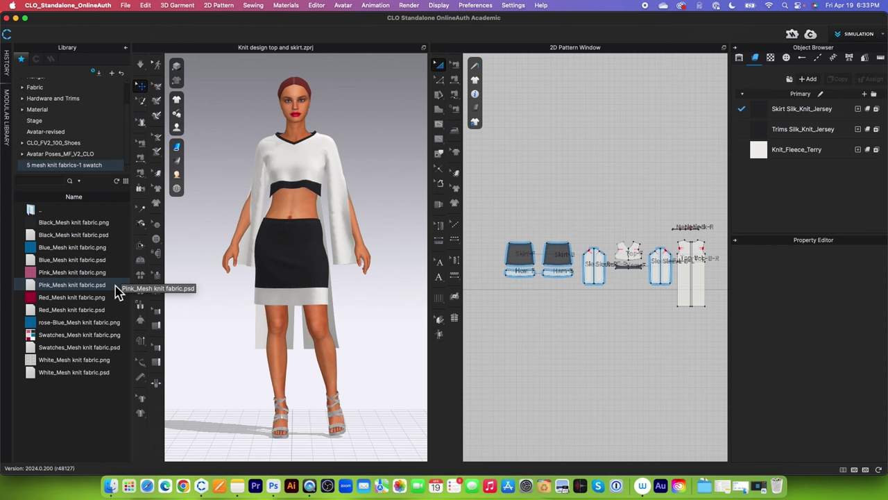
double_click(39, 250)
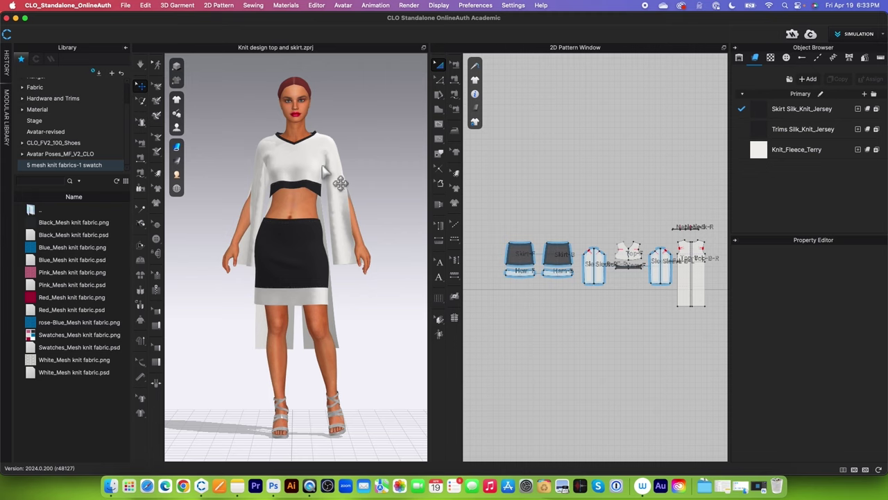
scroll(340, 183, up, 5)
mouse_move(53, 251)
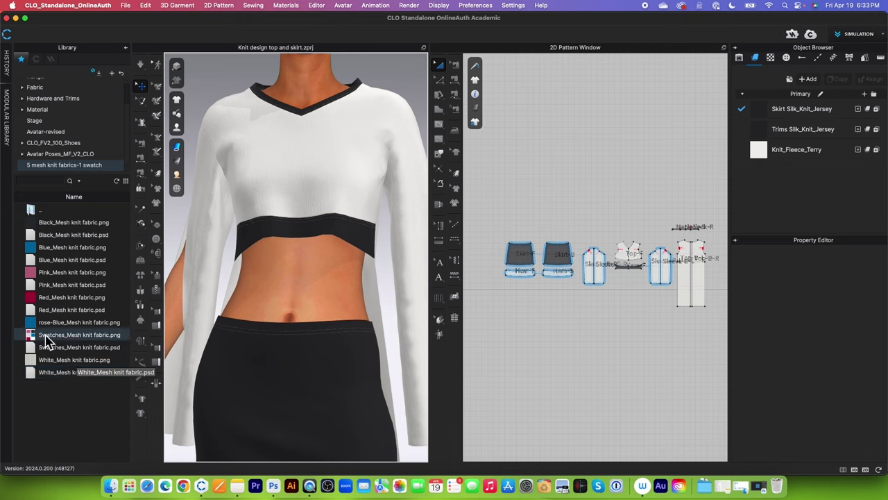
mouse_move(39, 340)
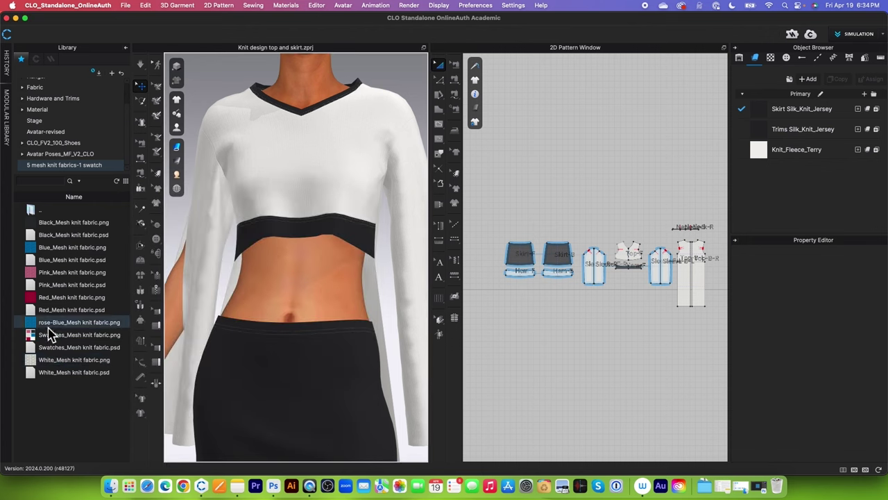
mouse_move(56, 326)
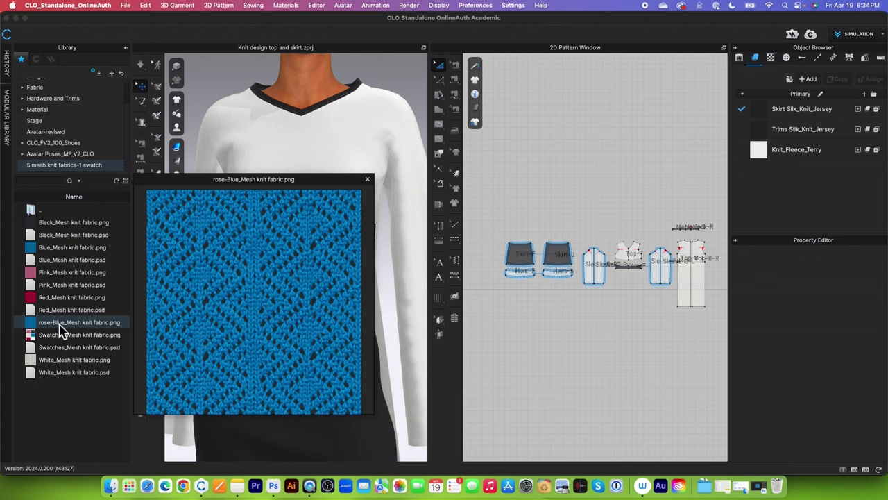
- Apply rose-Blue_Mesh knit fabric.png to the crop top as a Texture and deselect the garment
drag(33, 325, 312, 168)
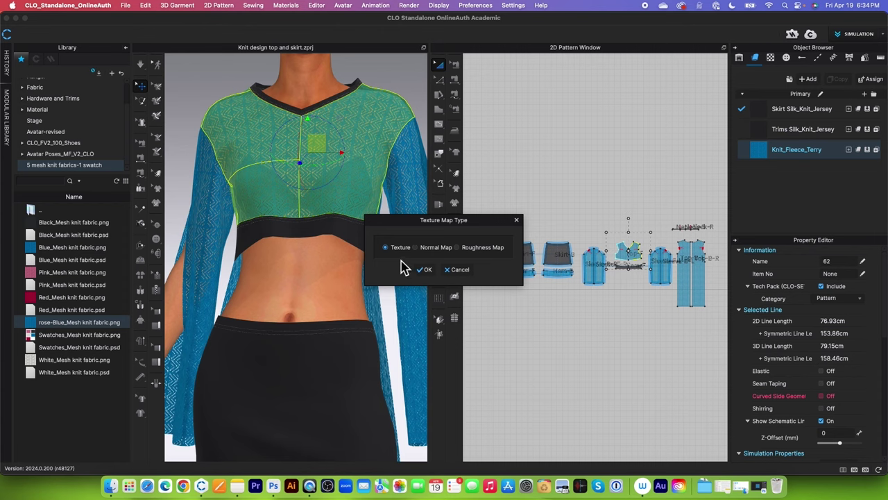
click(429, 272)
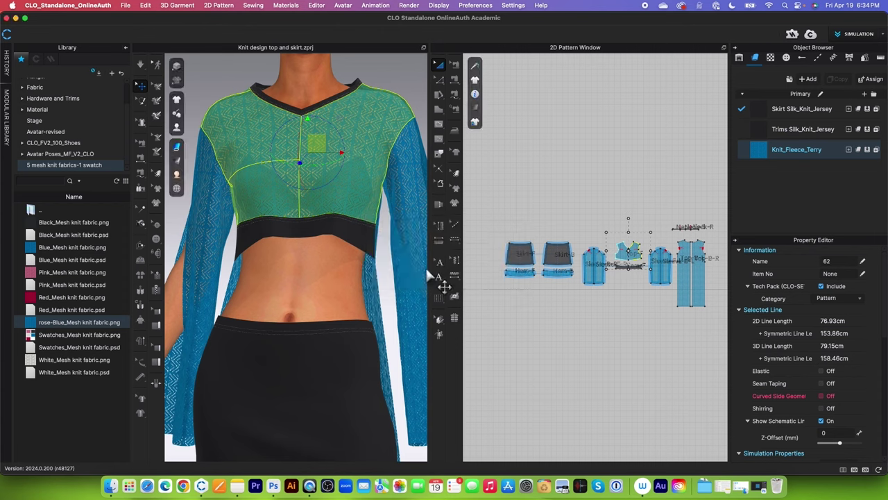
click(475, 109)
click(624, 119)
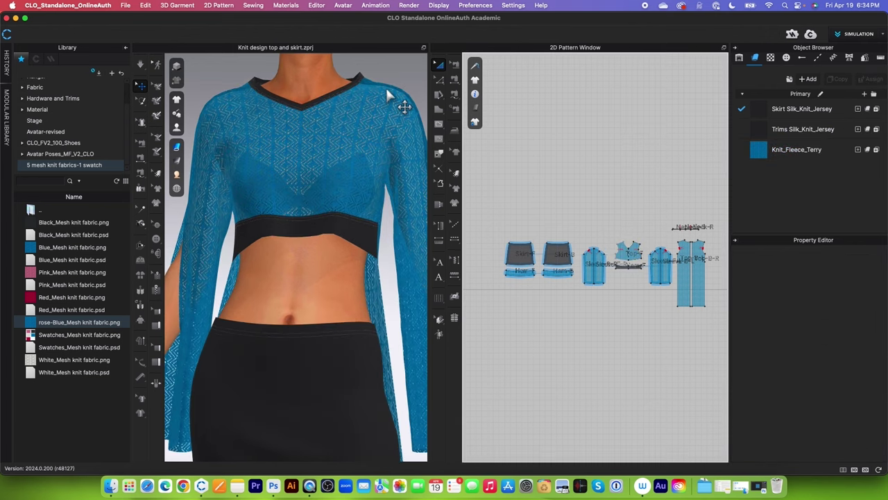
- Orbit and zoom the avatar to inspect the blue mesh knit top from front and side
scroll(328, 298, up, 10)
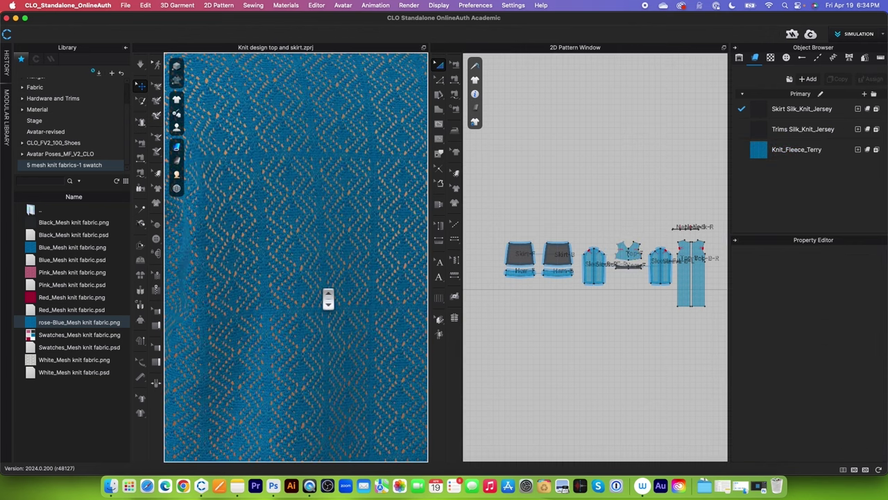
scroll(327, 300, down, 6)
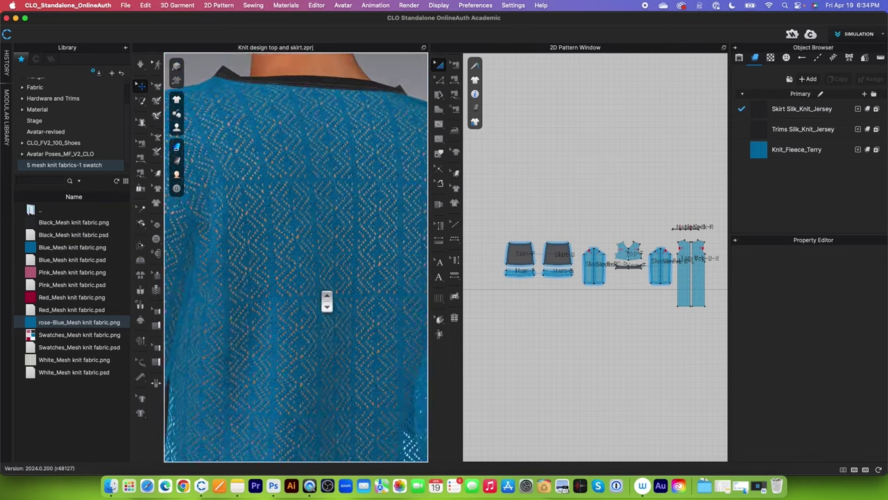
scroll(327, 300, down, 6)
right_drag(323, 305, 393, 330)
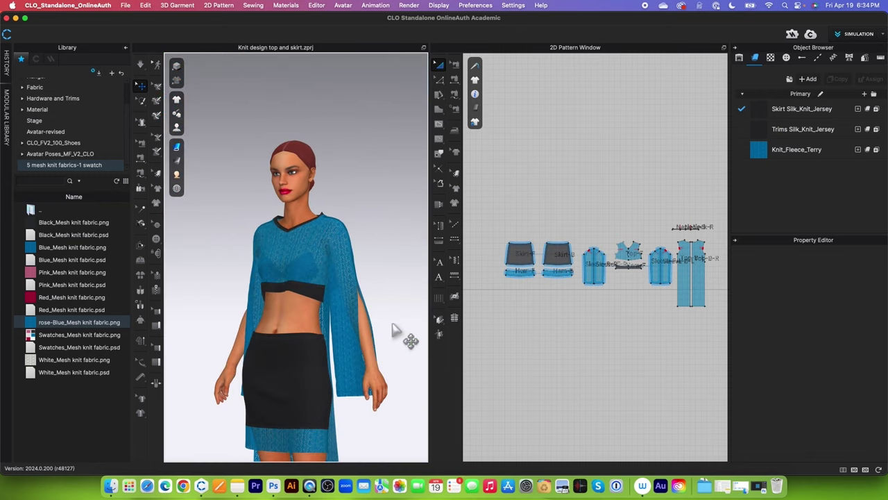
scroll(388, 305, up, 3)
scroll(396, 138, up, 4)
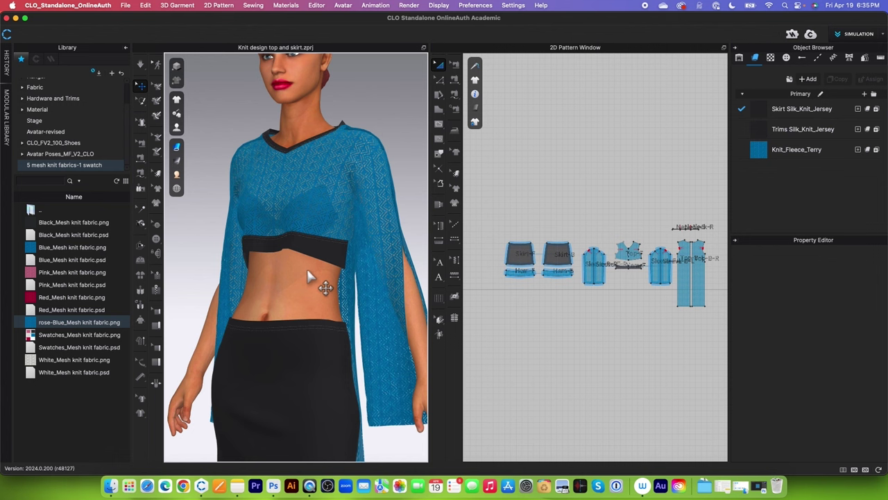
scroll(307, 292, down, 3)
scroll(291, 288, up, 3)
click(272, 288)
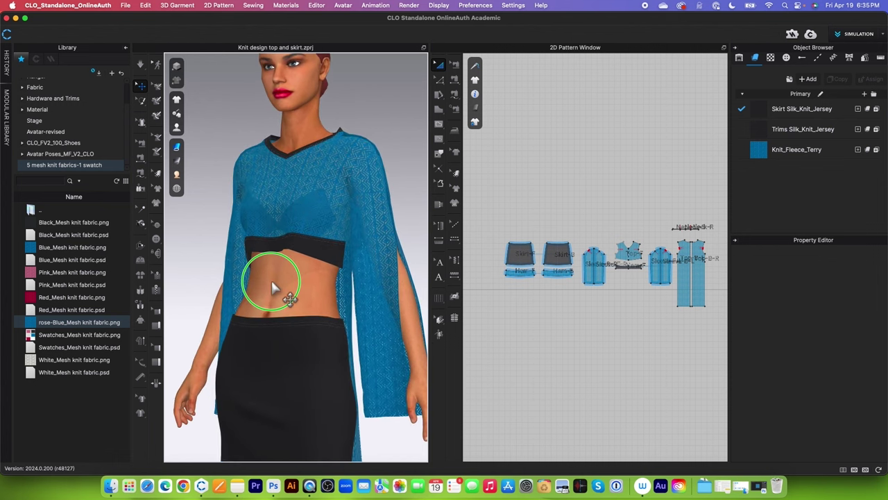
scroll(344, 222, up, 4)
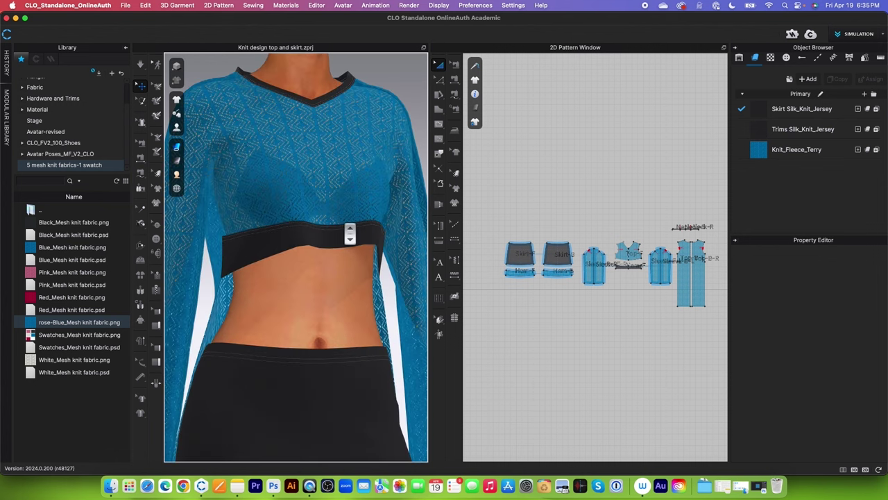
scroll(350, 233, down, 3)
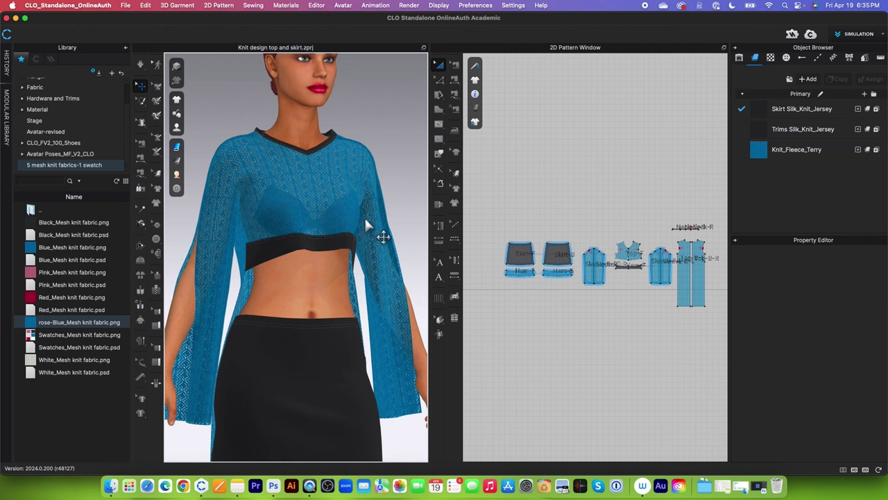
right_drag(366, 221, 307, 218)
scroll(309, 222, up, 2)
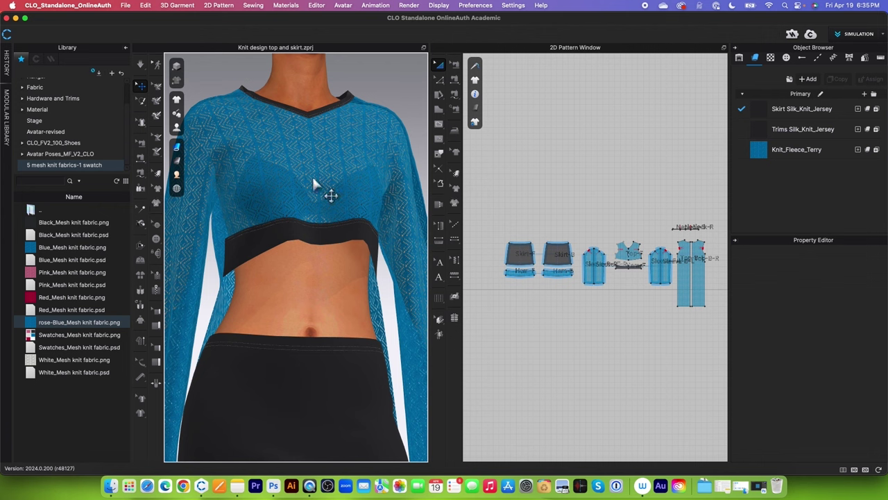
- Enlarge the knit texture on the front bodice using the texture edit scale handle
click(158, 174)
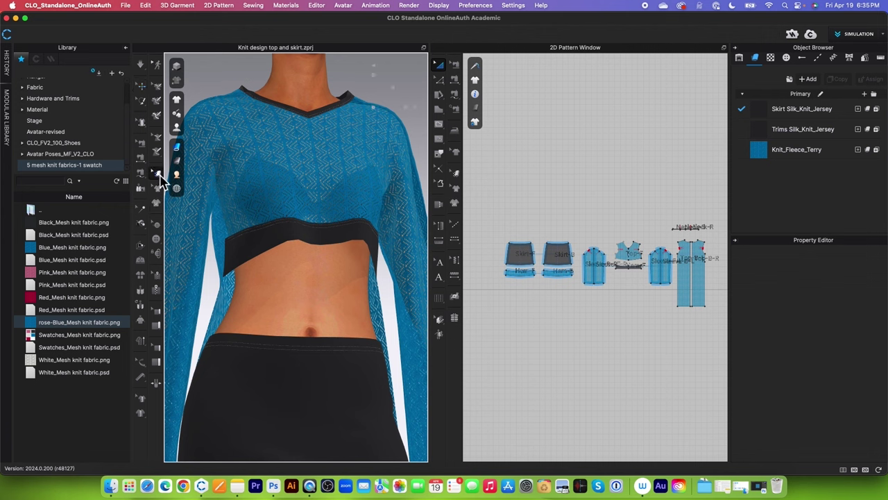
click(321, 181)
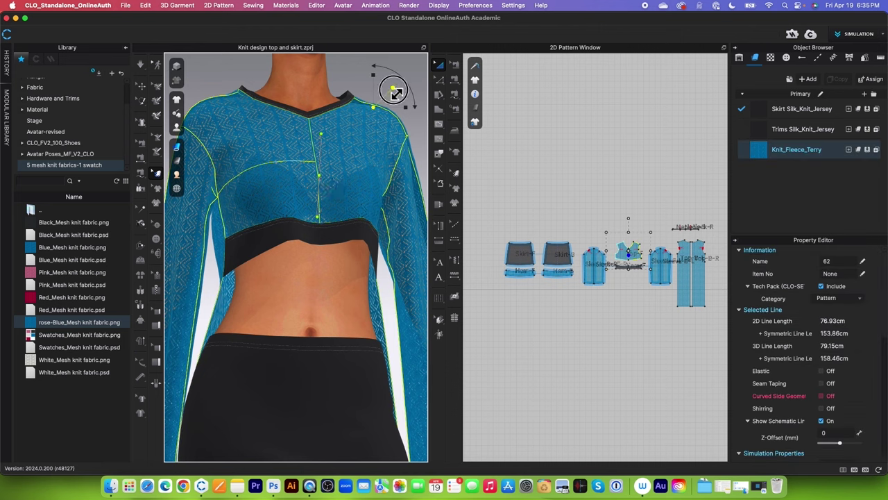
mouse_move(395, 90)
mouse_down()
mouse_move(404, 84)
mouse_move(385, 104)
mouse_move(397, 86)
mouse_up()
scroll(392, 125, down, 3)
- Deselect the garment and orbit the avatar to check the enlarged knit from the side
click(390, 151)
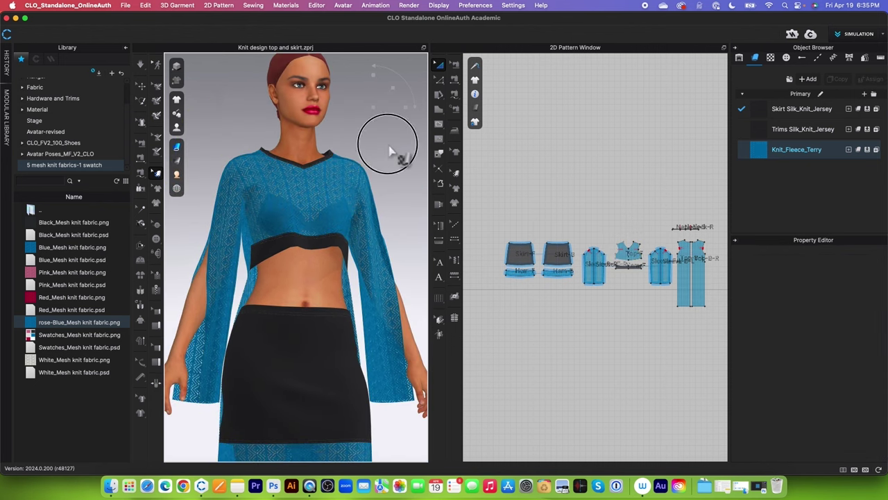
mouse_move(390, 152)
right_down()
mouse_move(356, 143)
mouse_move(204, 154)
mouse_move(326, 160)
mouse_move(367, 139)
mouse_move(377, 149)
right_up()
scroll(388, 212, down, 3)
mouse_move(388, 212)
right_down()
mouse_move(297, 239)
mouse_move(386, 229)
right_up()
scroll(386, 229, up, 3)
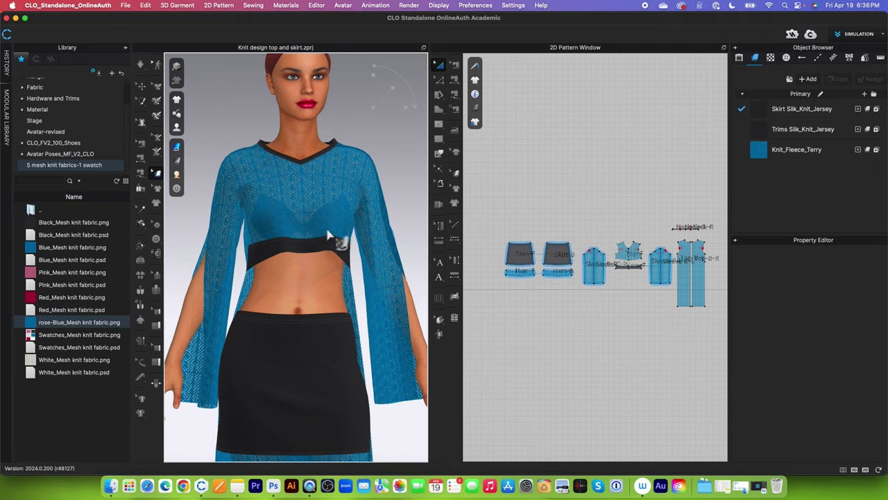
- Save the project as 'rose blue knit' in the Downloads 5 mesh knit fabrics-1 swatch folder
click(125, 6)
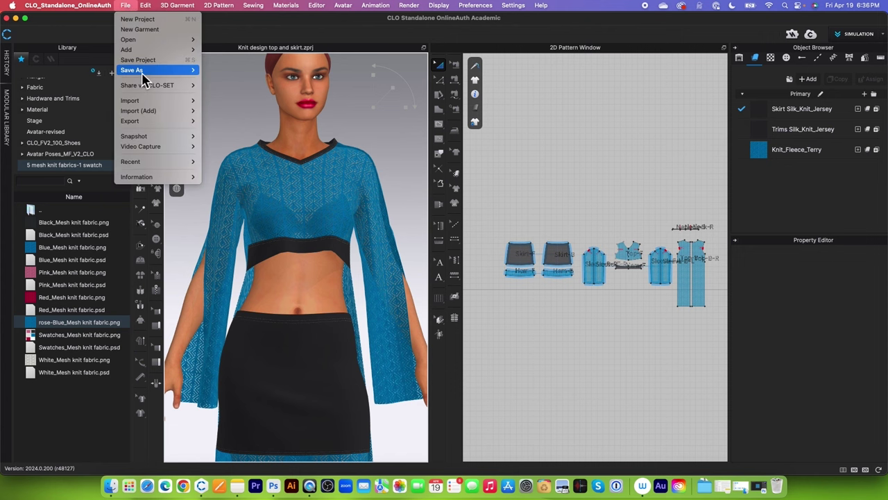
mouse_move(143, 72)
click(231, 70)
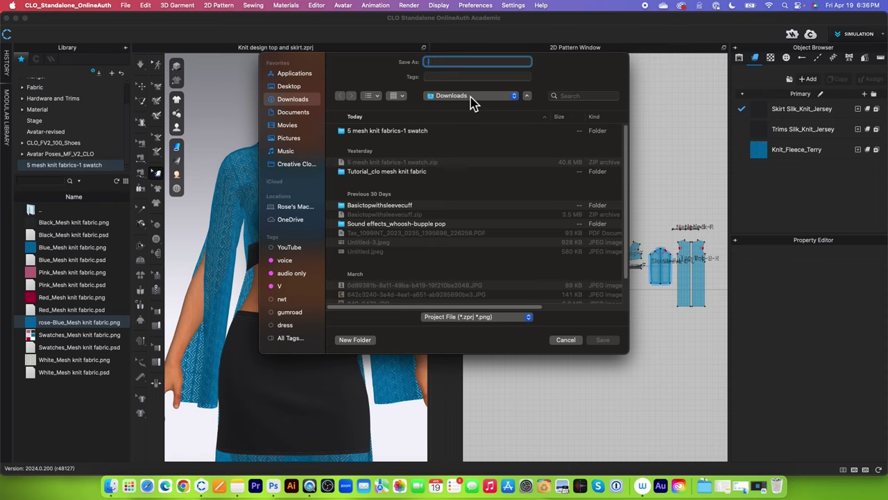
text(rose blue knit)
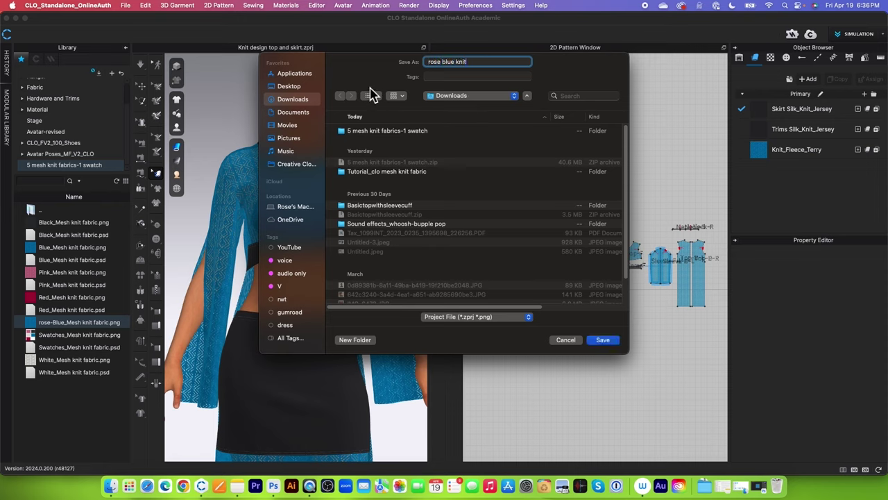
click(398, 133)
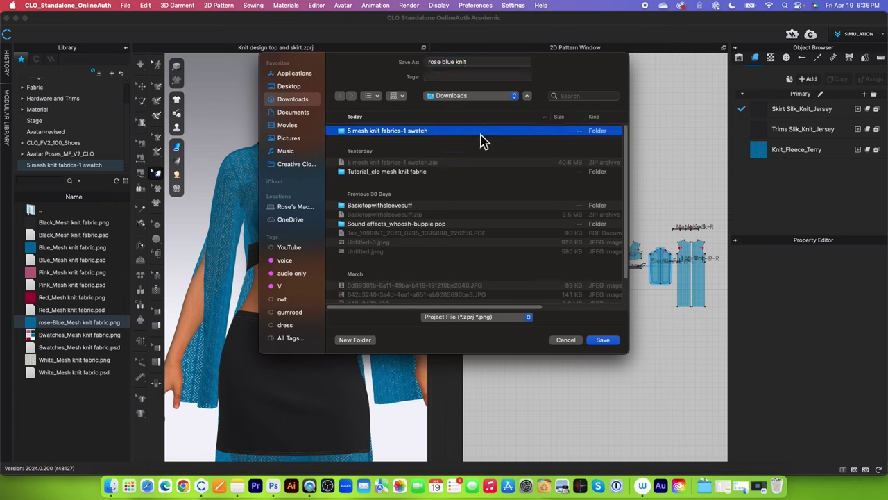
click(602, 341)
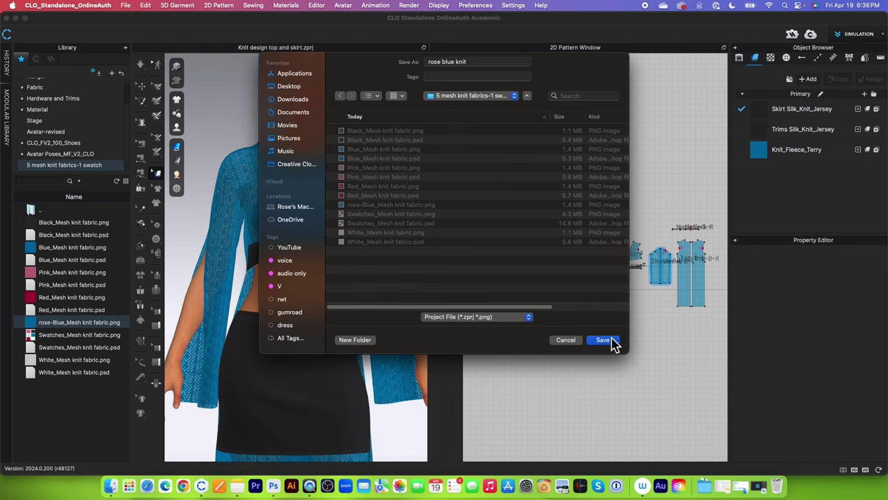
click(603, 340)
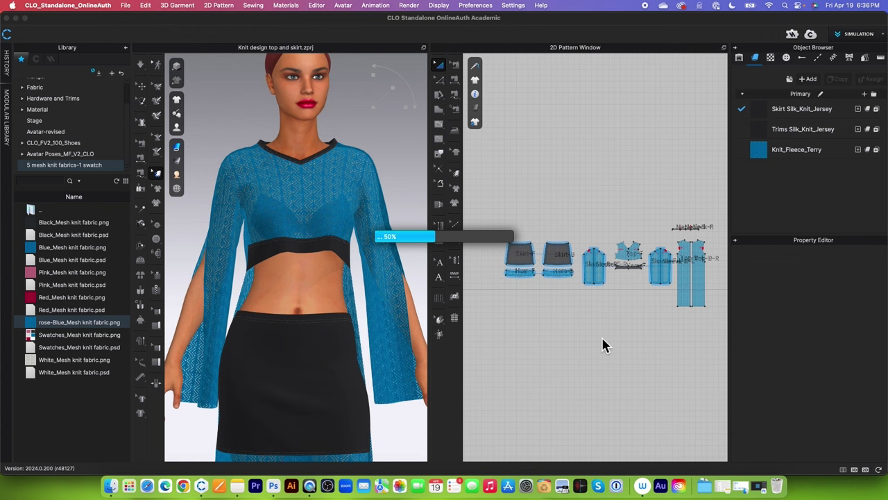
- Save Knit_Fleece_Terry as blue-Knit_Fleece_Terry.zfab with a Texture Image Only preview in the swatch folder
scroll(597, 284, down, 1)
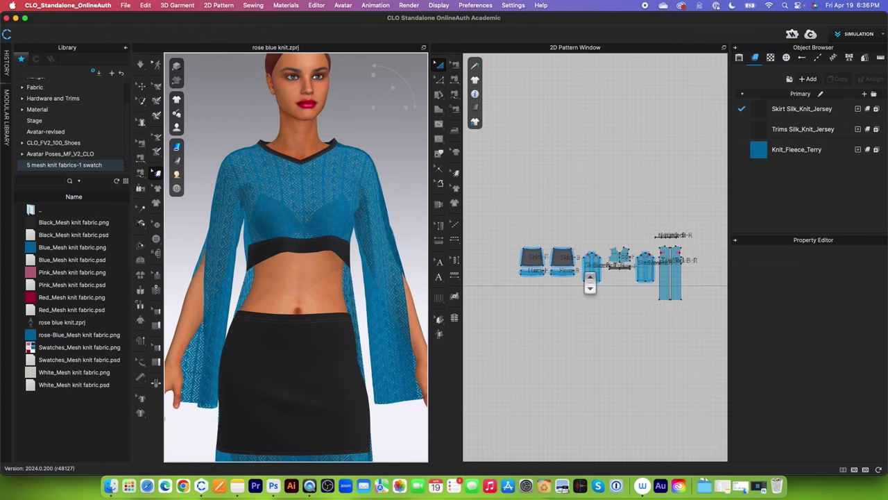
click(836, 153)
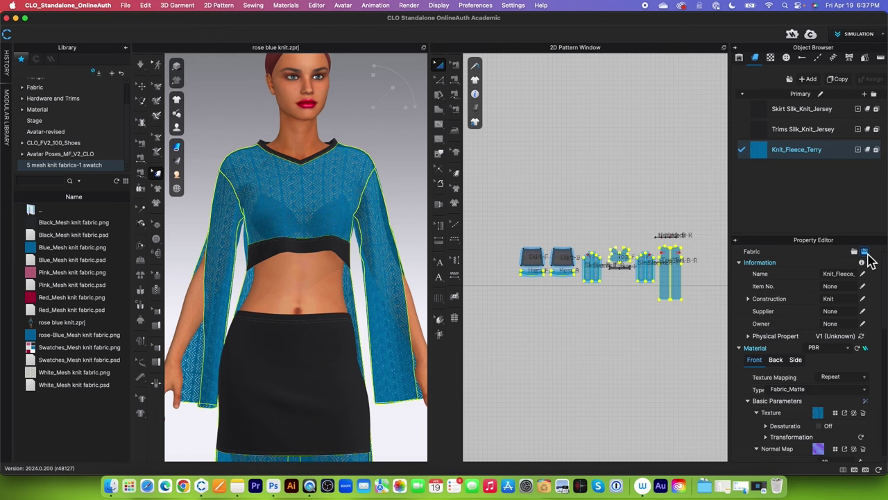
click(865, 253)
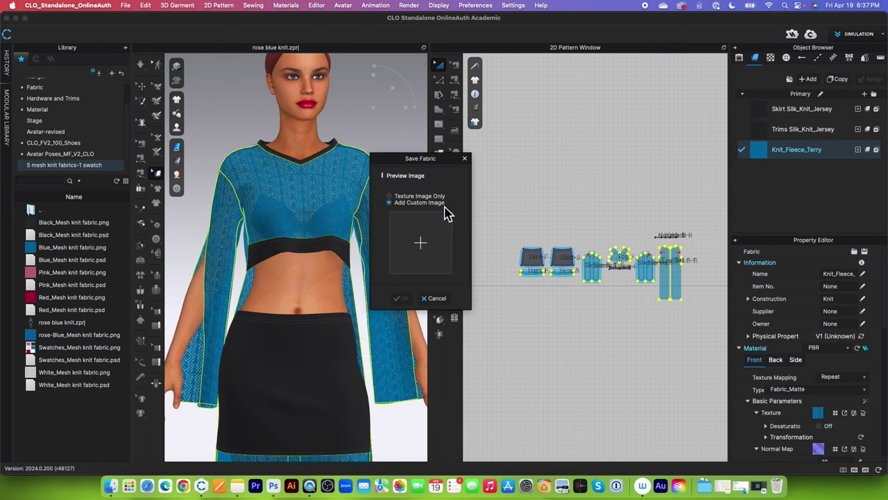
click(389, 196)
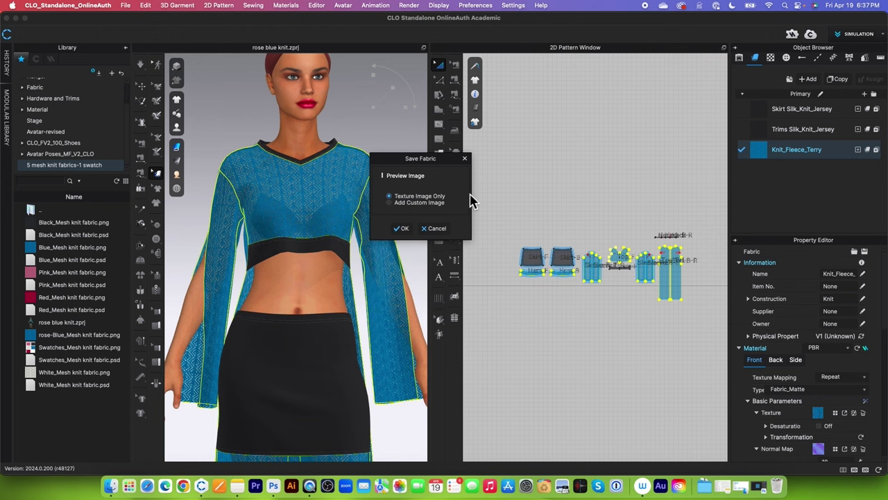
click(403, 229)
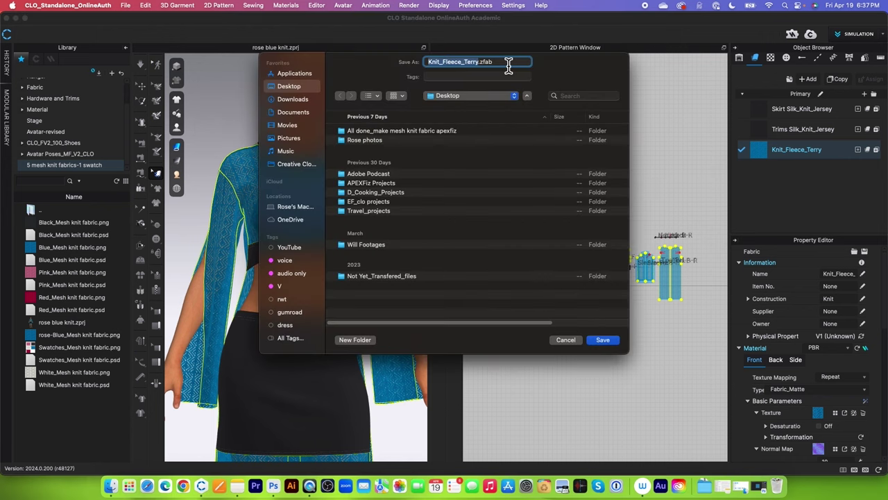
click(430, 62)
text(blue-)
click(305, 110)
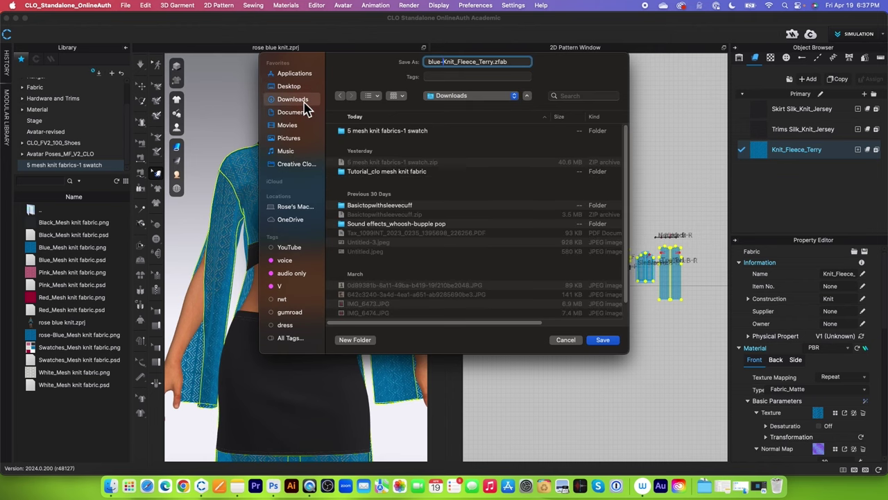
click(391, 133)
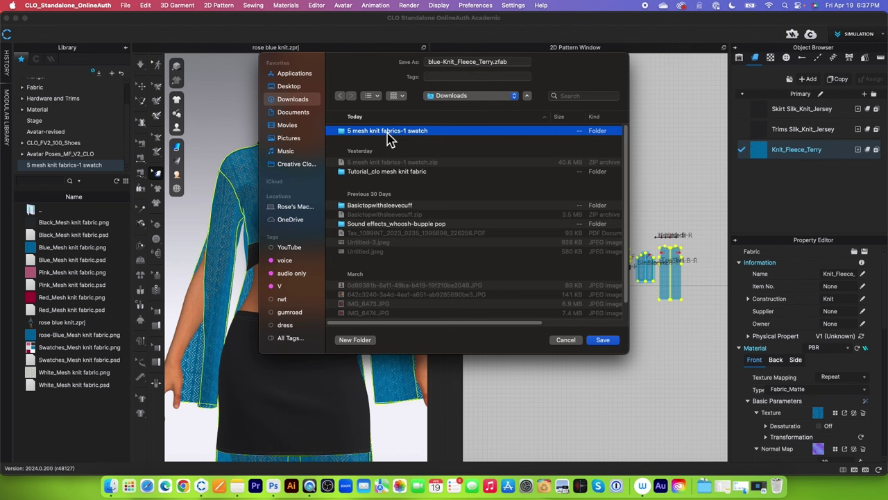
click(606, 343)
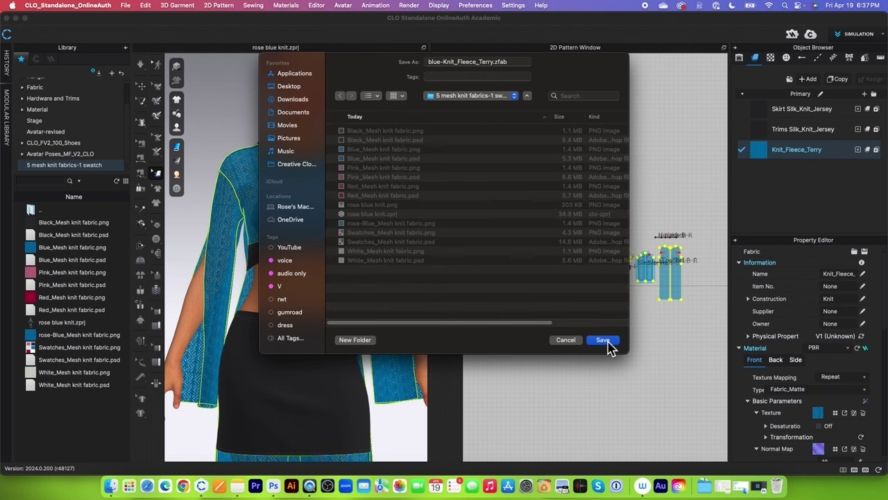
click(609, 345)
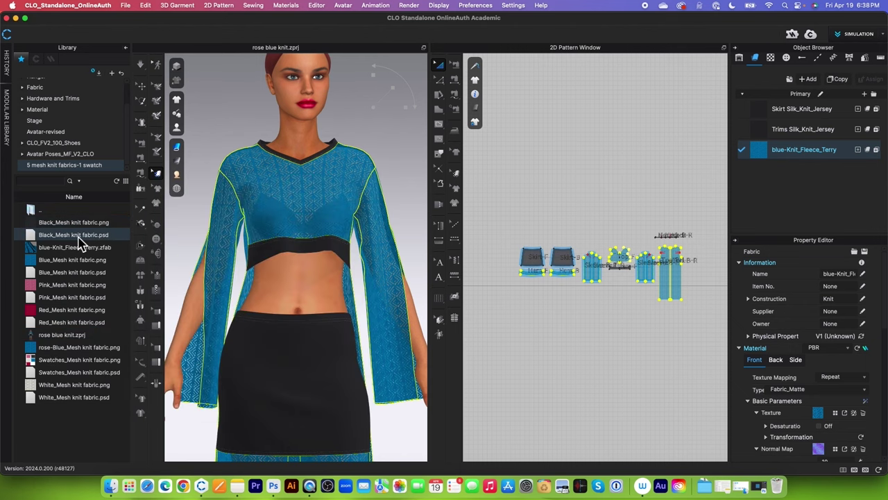
- Drag the saved blue-Knit_Fleece_Terry fabric from the Library onto the crop top
mouse_move(43, 251)
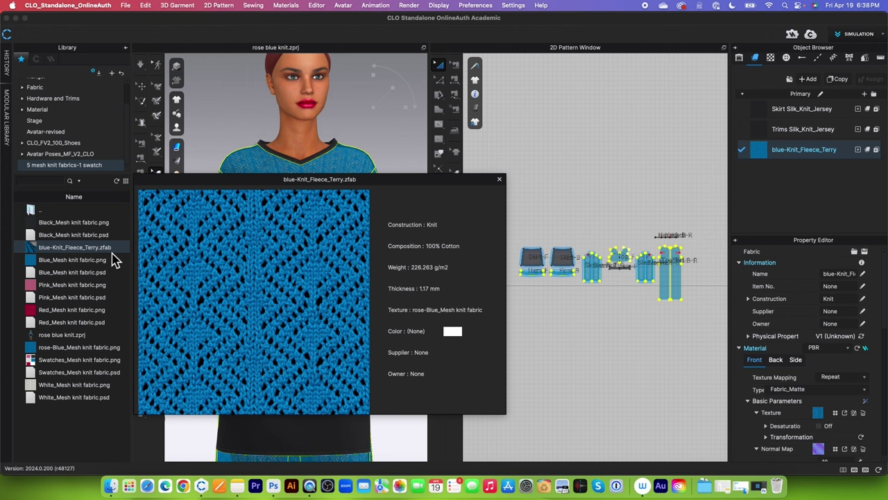
drag(111, 253, 370, 167)
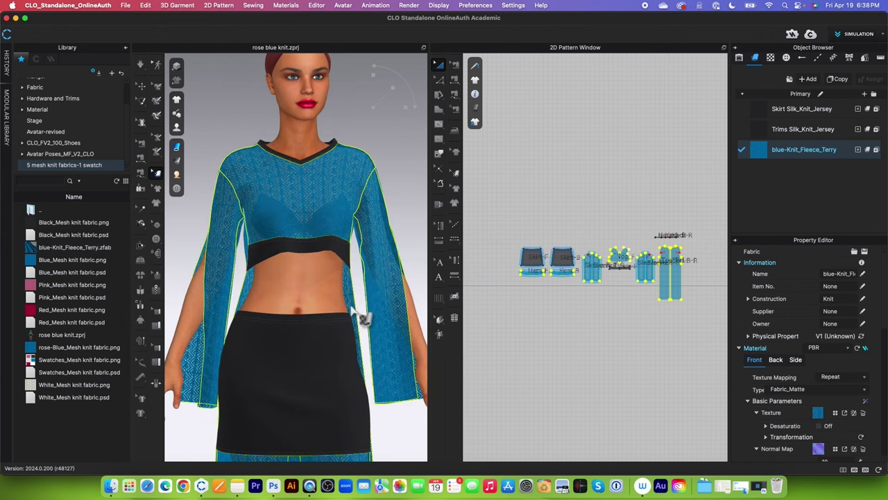
mouse_move(34, 254)
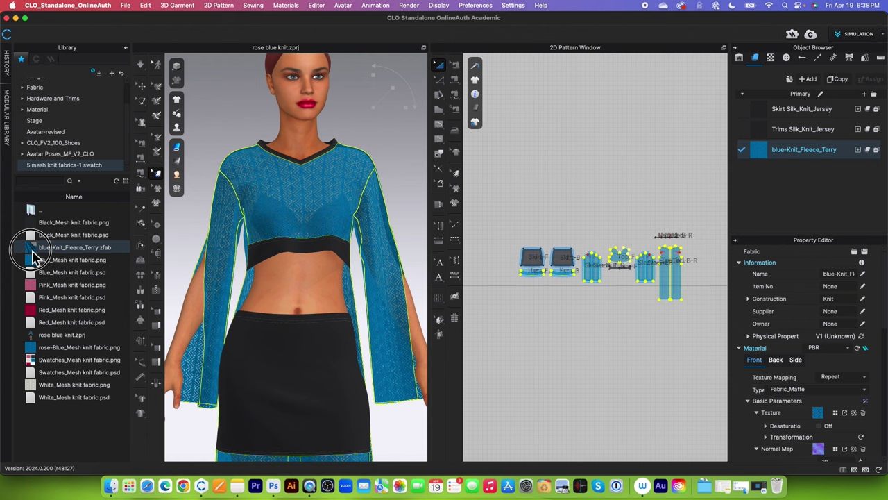
drag(30, 247, 361, 208)
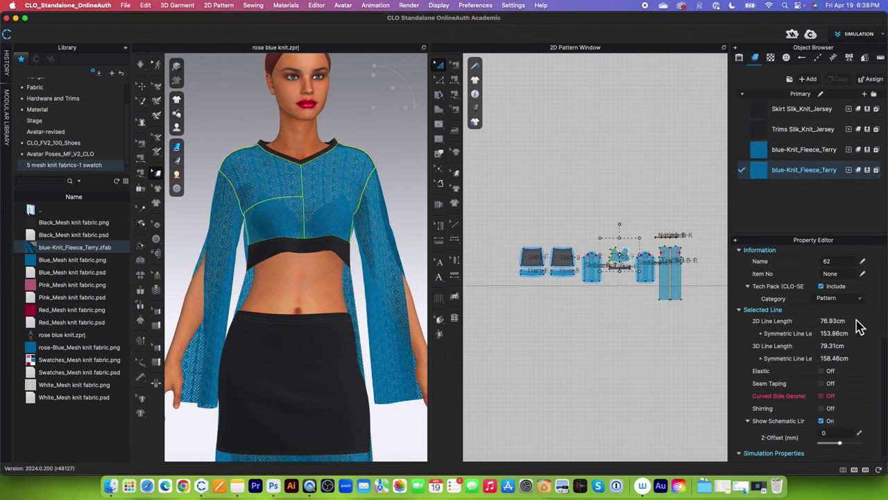
- Load blue-Knit_Fleece_Terry.zfab from the swatch folder through the fabric open-folder icon
click(798, 150)
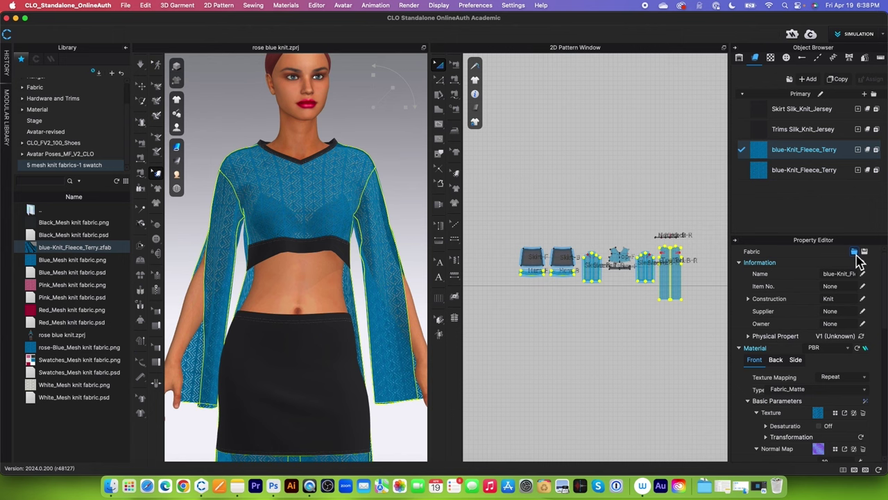
click(856, 253)
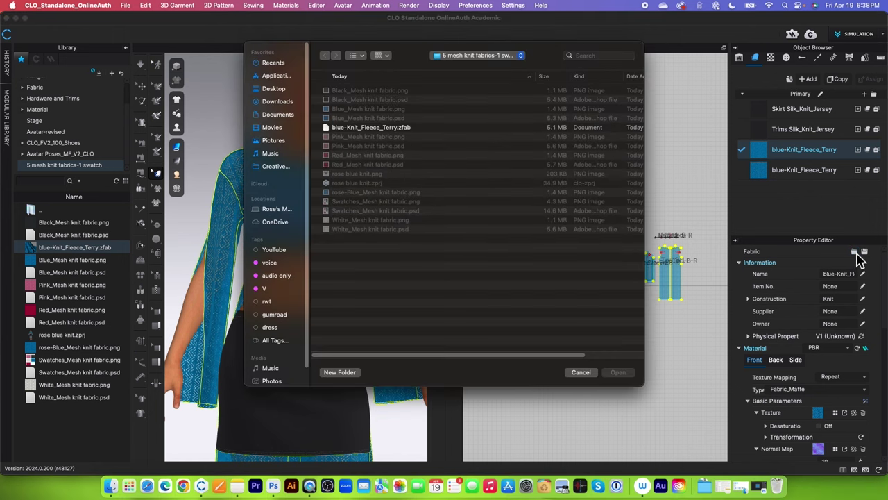
click(384, 131)
click(618, 374)
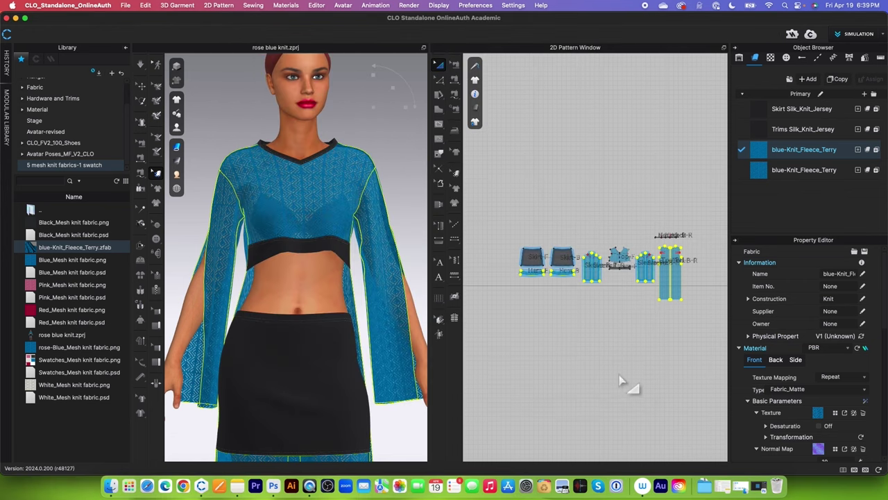
- Deselect the fabric, widen the 3D window against the 2D pattern window, and zoom in
click(860, 197)
drag(432, 402, 637, 375)
scroll(535, 257, up, 3)
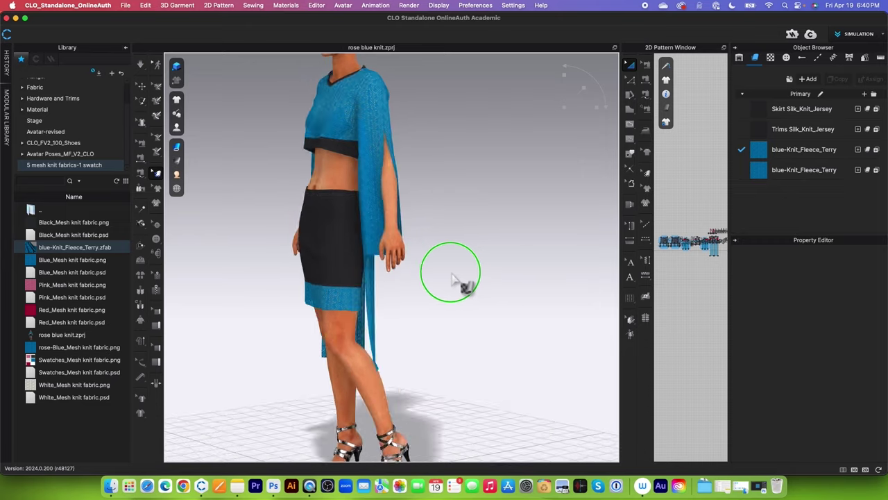